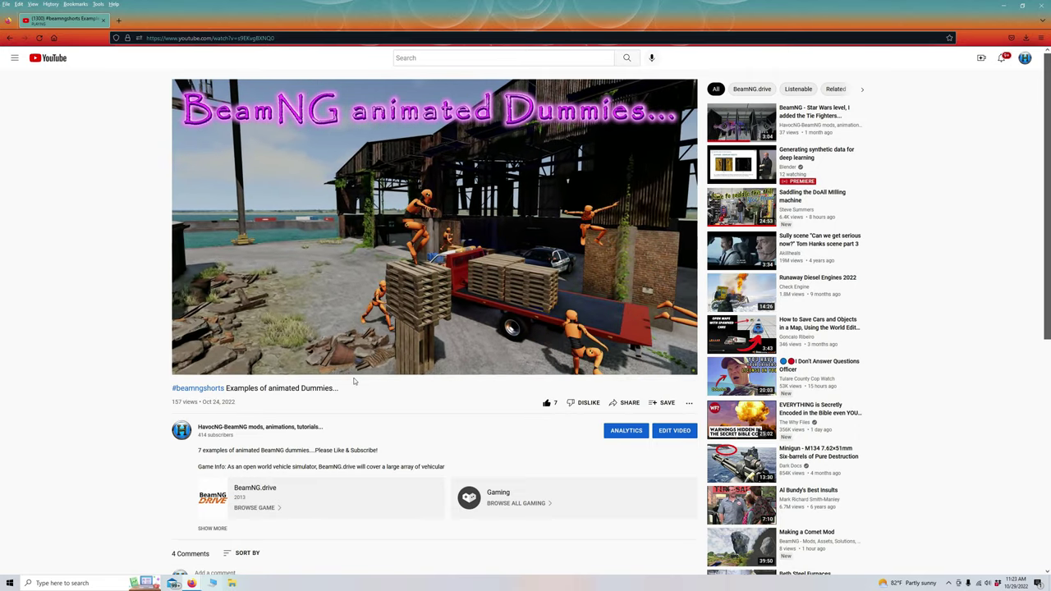
Step: Pause the animated dummies example video on YouTube and minimize the browser
left_click(534, 269)
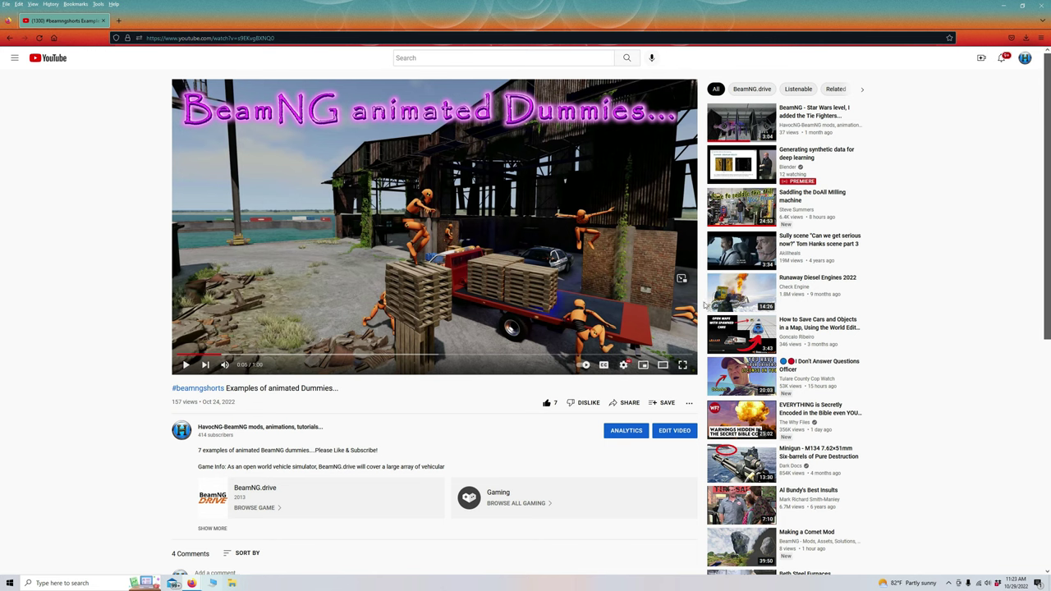
left_click(1001, 7)
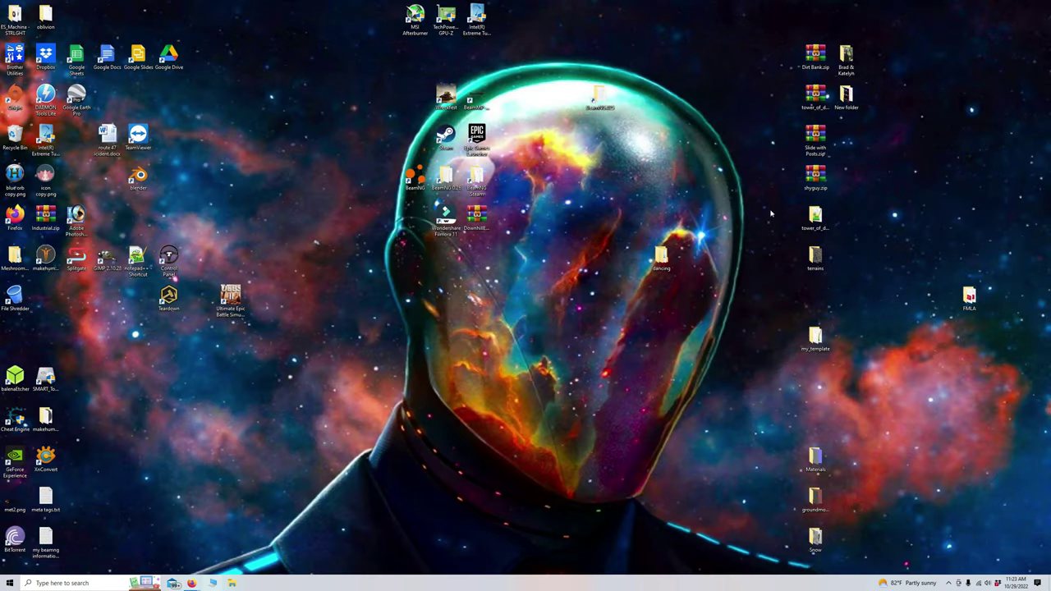
Step: Open BeamNG.drive to examine the standing crash-test dummy from near and far, and quit the game
double_click(414, 176)
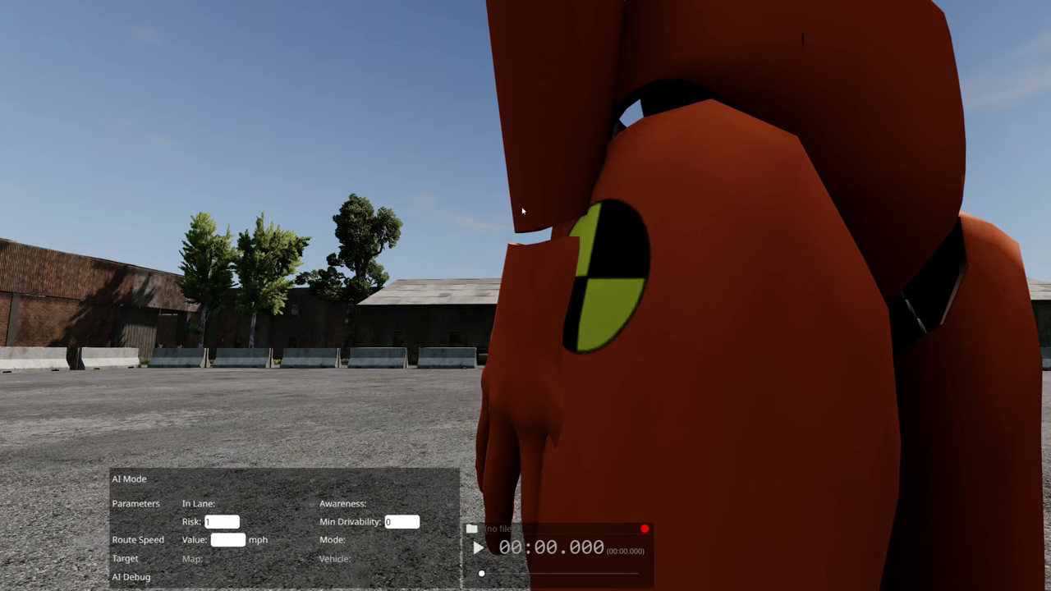
scroll(522, 212, "down", 5)
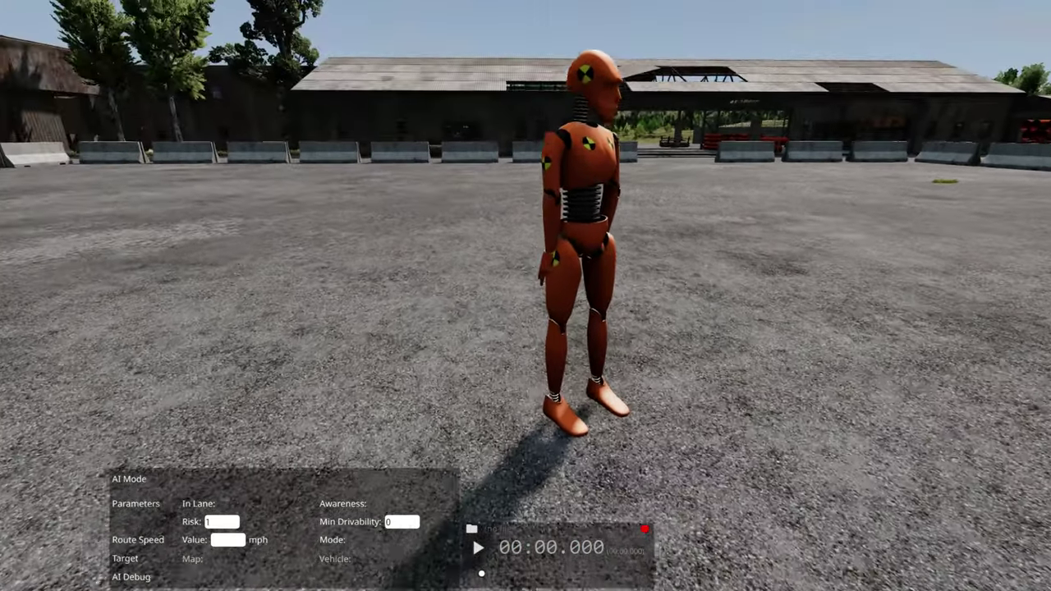
scroll(526, 296, "up", 5)
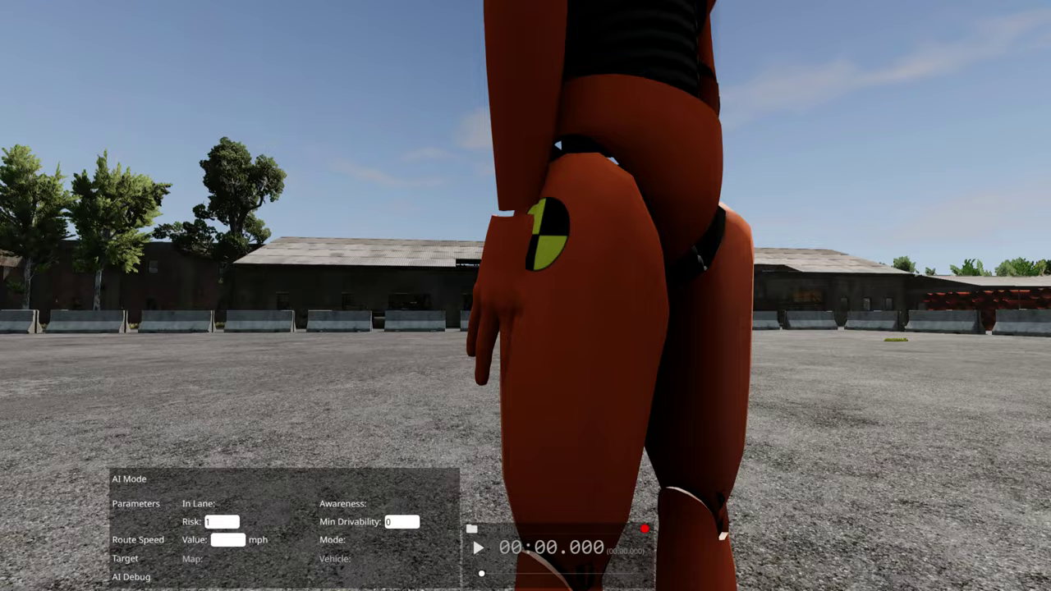
scroll(459, 237, "down", 5)
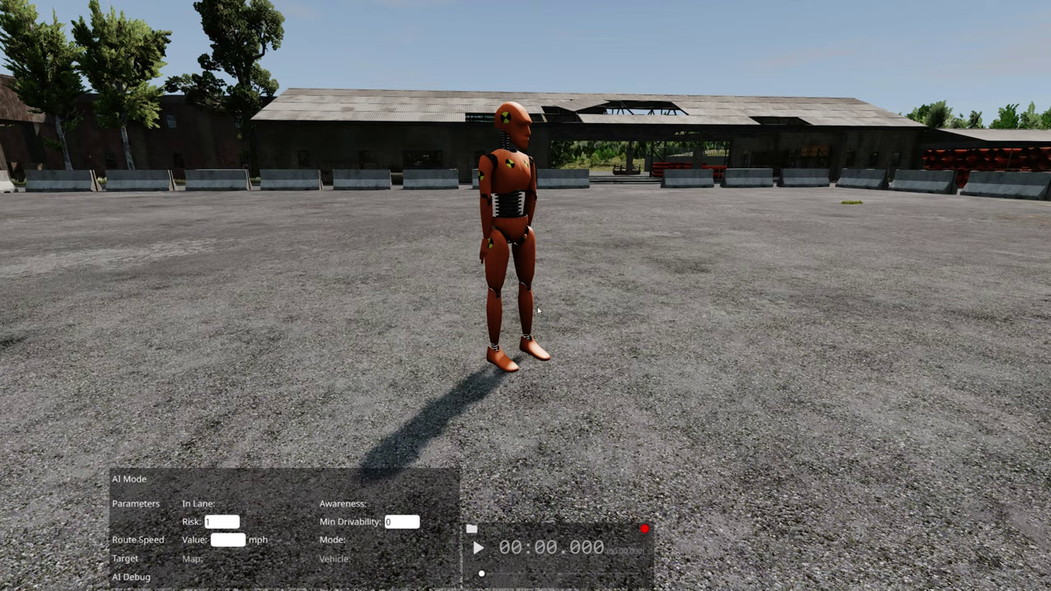
scroll(539, 311, "down", 2)
scroll(539, 310, "up", 3)
scroll(539, 310, "down", 4)
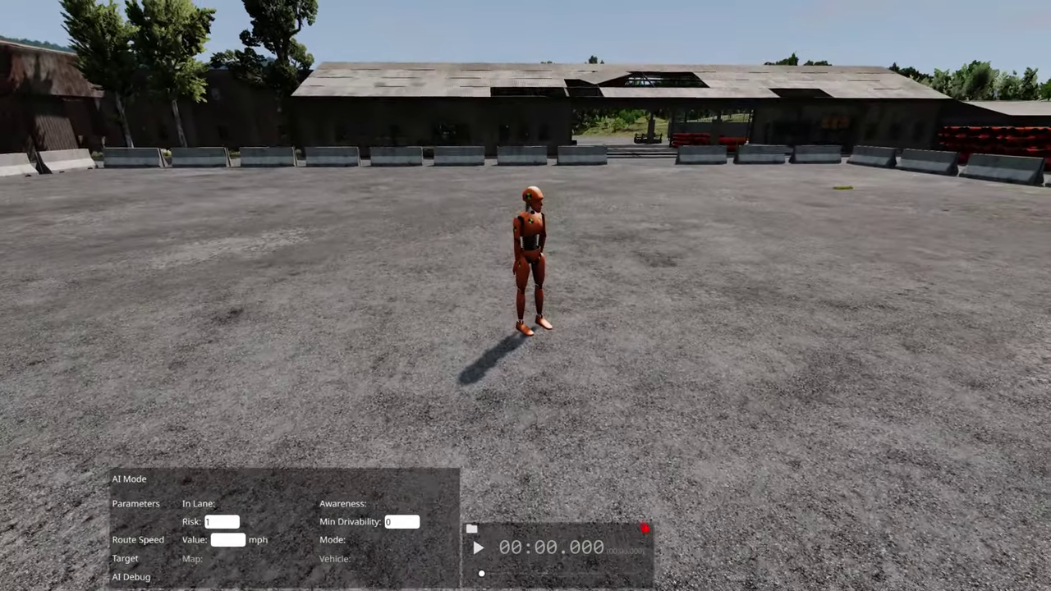
key("Escape")
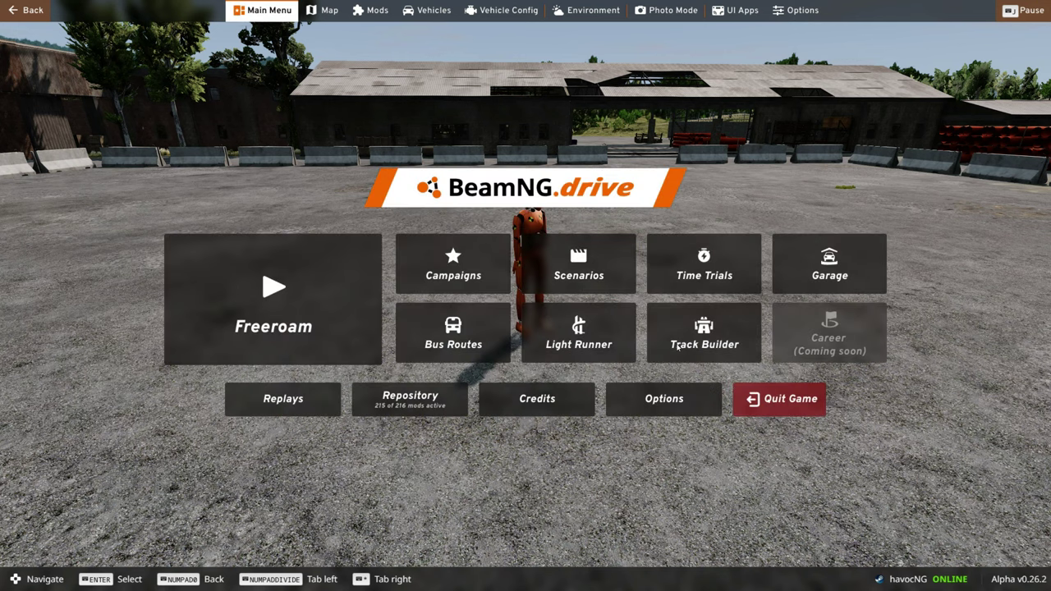
left_click(805, 410)
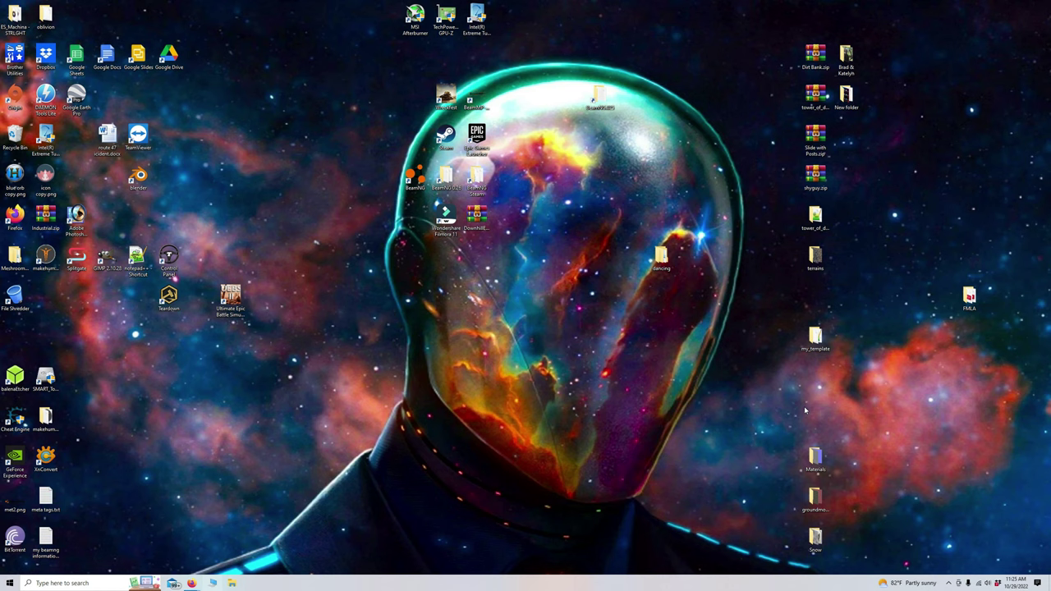
Step: Start Blender from the desktop and delete the default cube
double_click(141, 176)
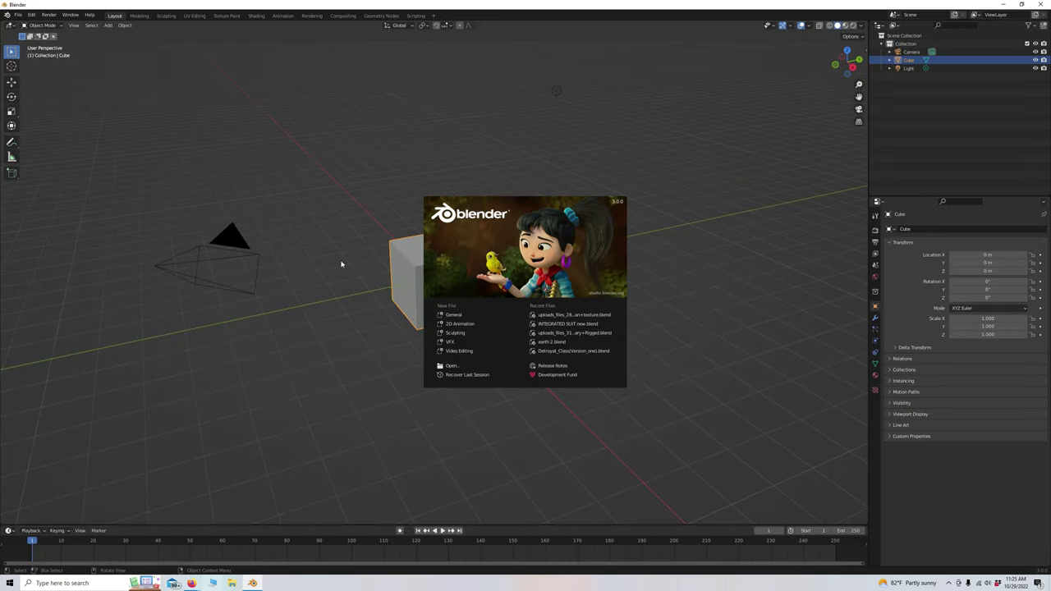
left_click(345, 269)
key("Delete")
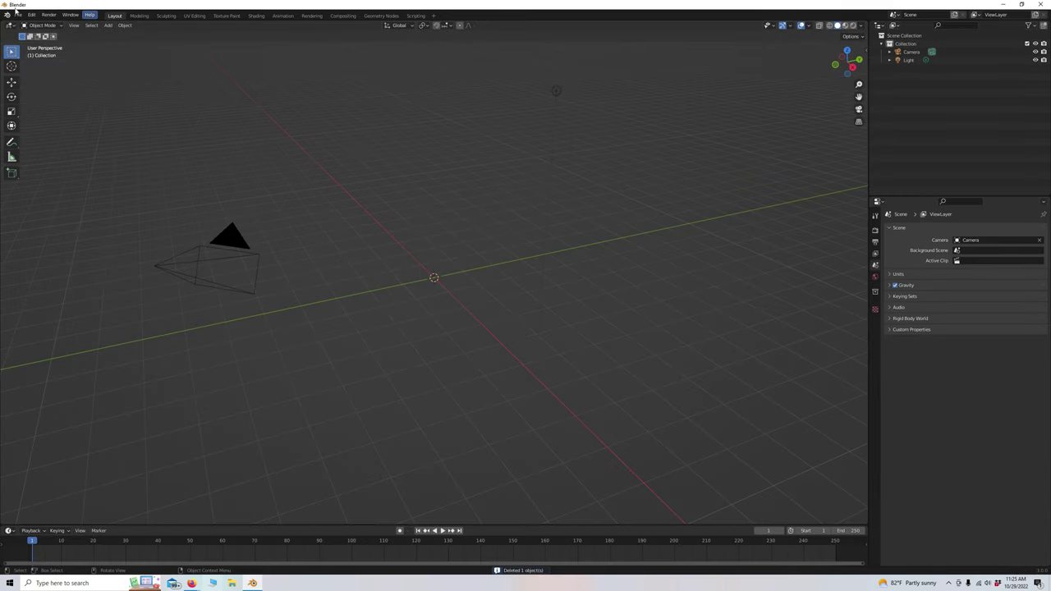
Step: Import the Collada file man.dae from the dummy dae folder in Downloads
left_click(17, 14)
mouse_move(31, 125)
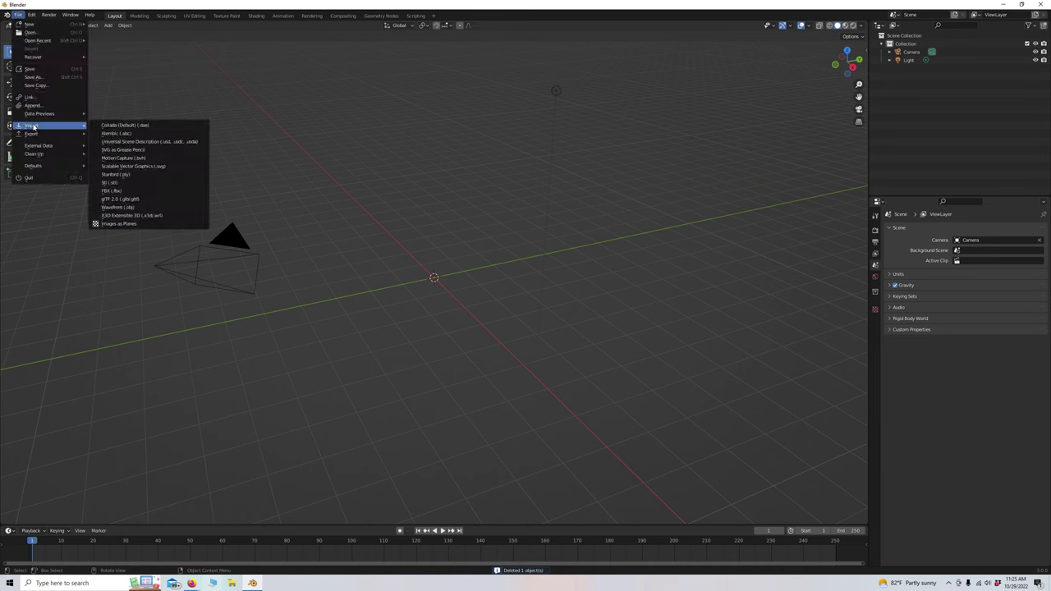
left_click(123, 123)
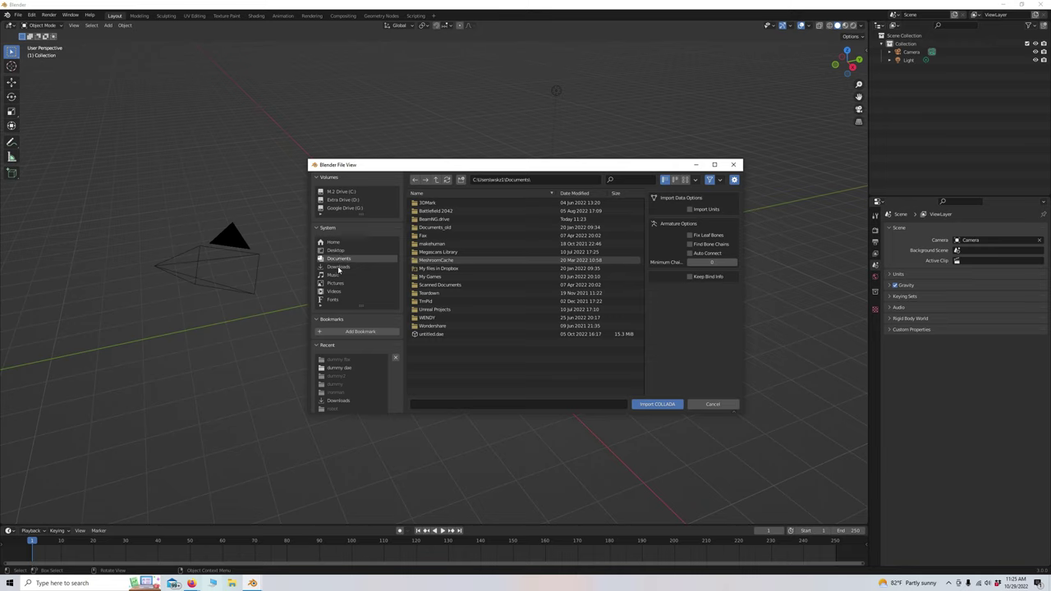
left_click(338, 267)
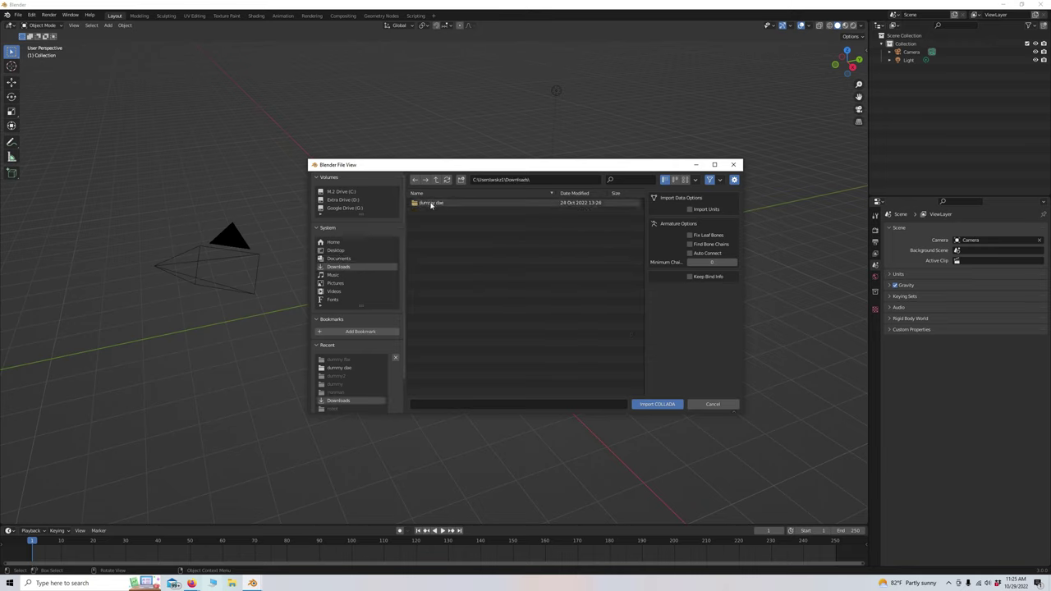
double_click(431, 203)
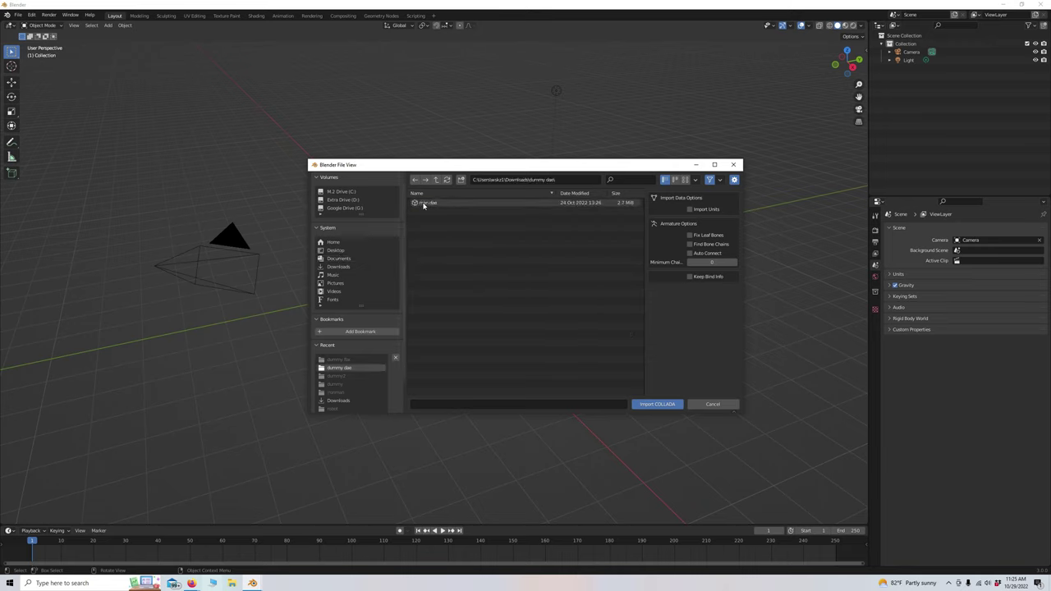
left_click(424, 203)
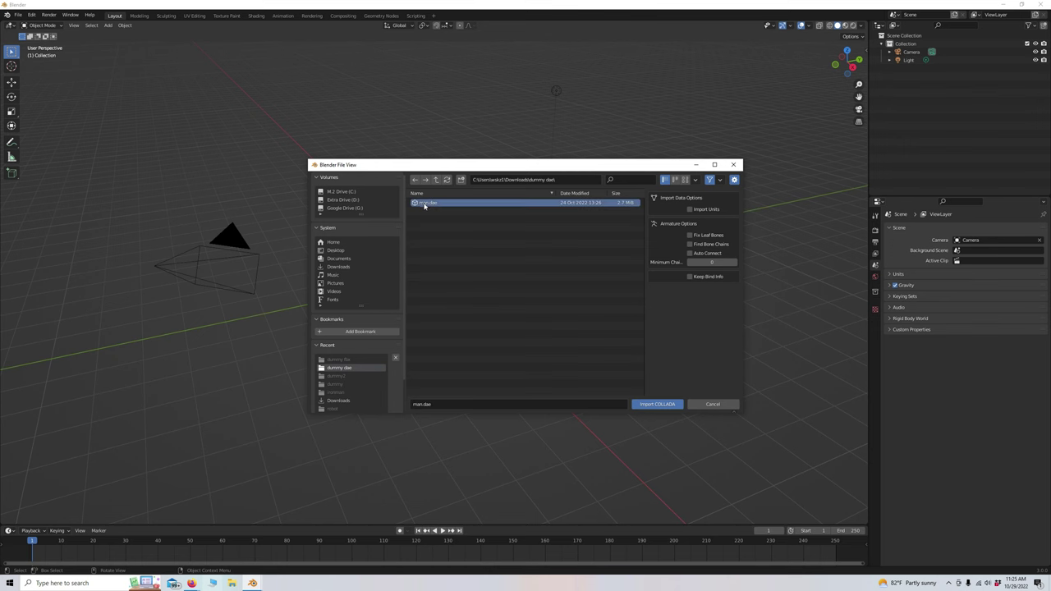
left_click(670, 404)
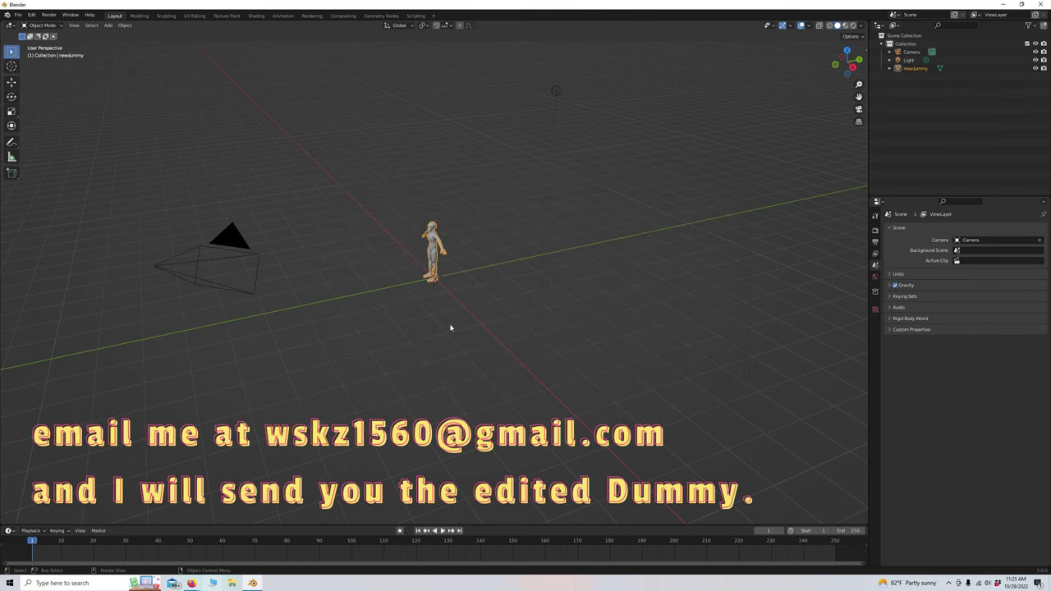
Step: Switch the viewport to material preview shading and inspect the imported dummy's textures from several sides
scroll(460, 324, "up", 8)
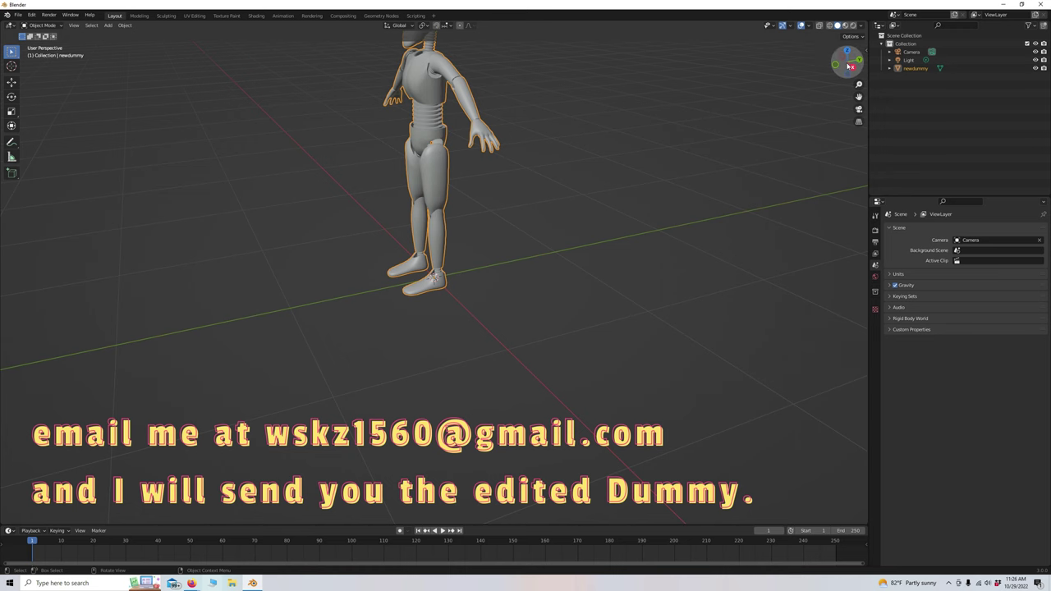
left_click_drag(848, 65, 848, 65)
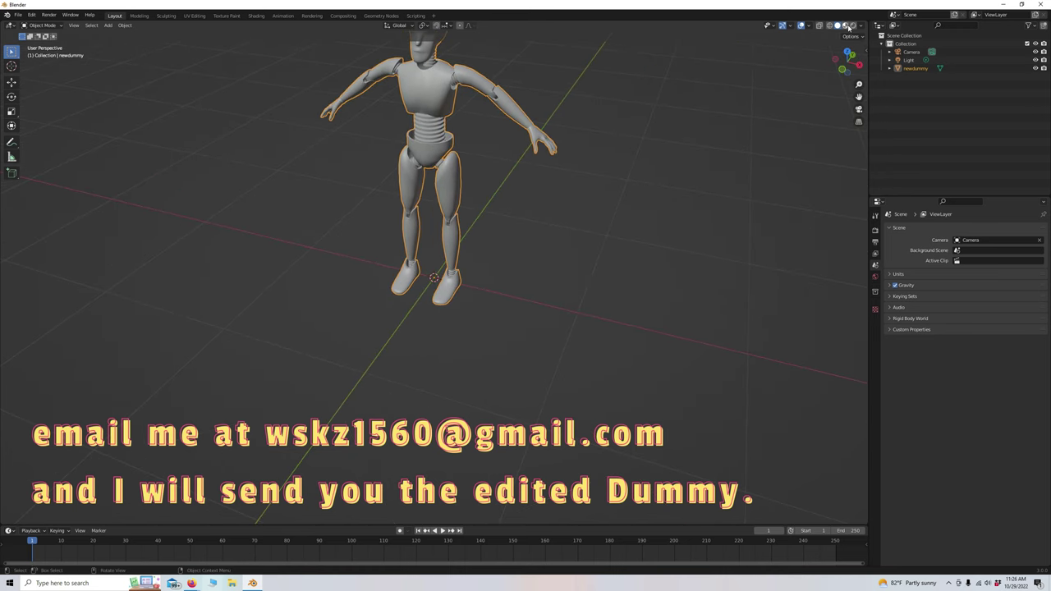
left_click(845, 26)
left_click(543, 142)
key("alt+s")
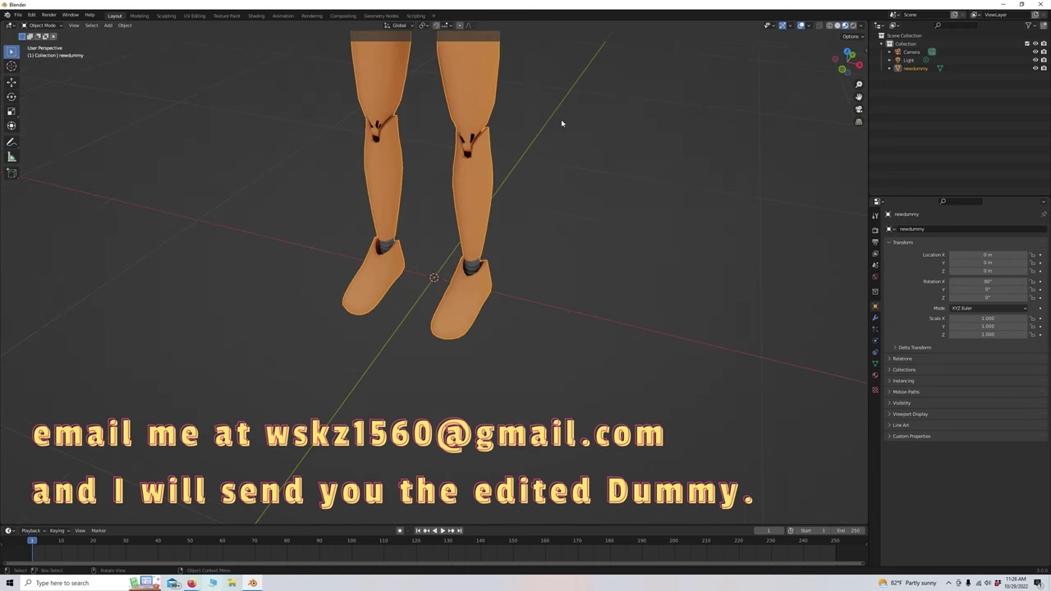
left_click_drag(859, 96, 691, 142)
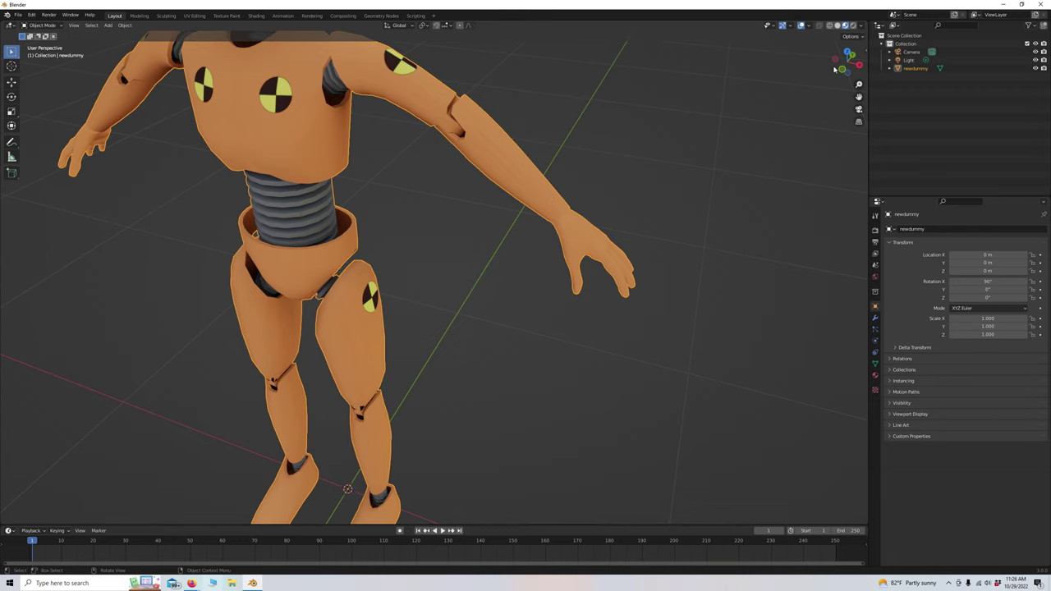
left_click_drag(847, 63, 801, 67)
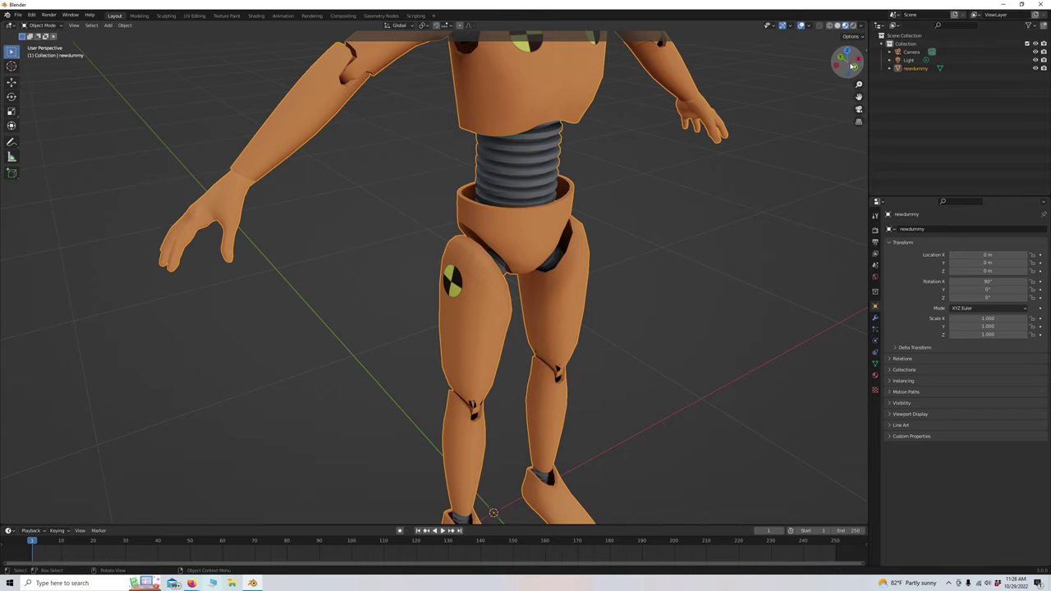
left_click_drag(846, 63, 809, 61)
middle_click_drag(434, 279, 247, 181)
scroll(431, 200, "down", 5)
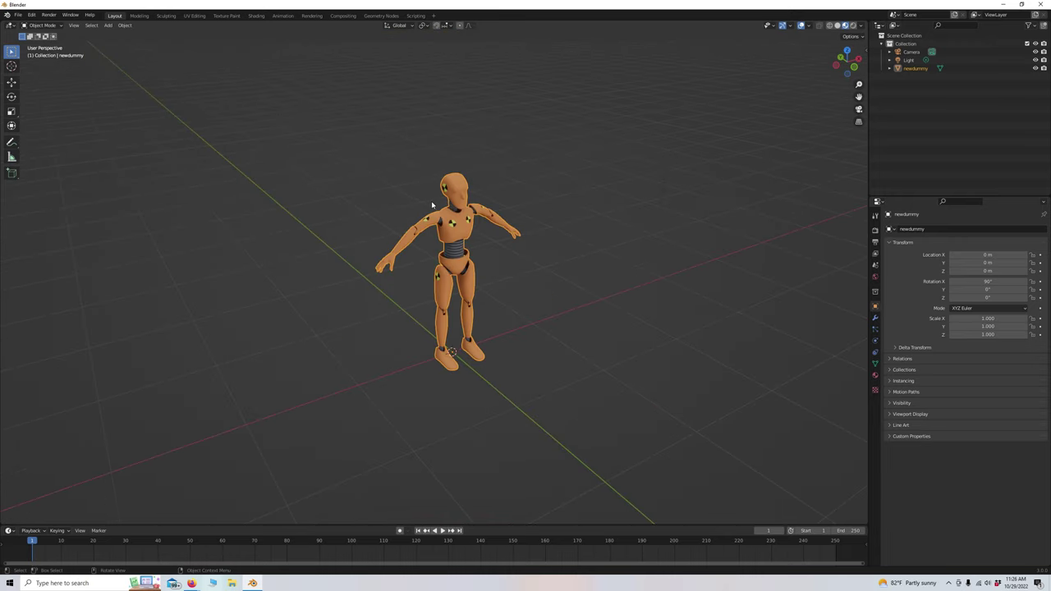
Step: Start an FBX export of the dummy and create a folder named dummy fbx in Downloads
left_click(18, 15)
mouse_move(39, 136)
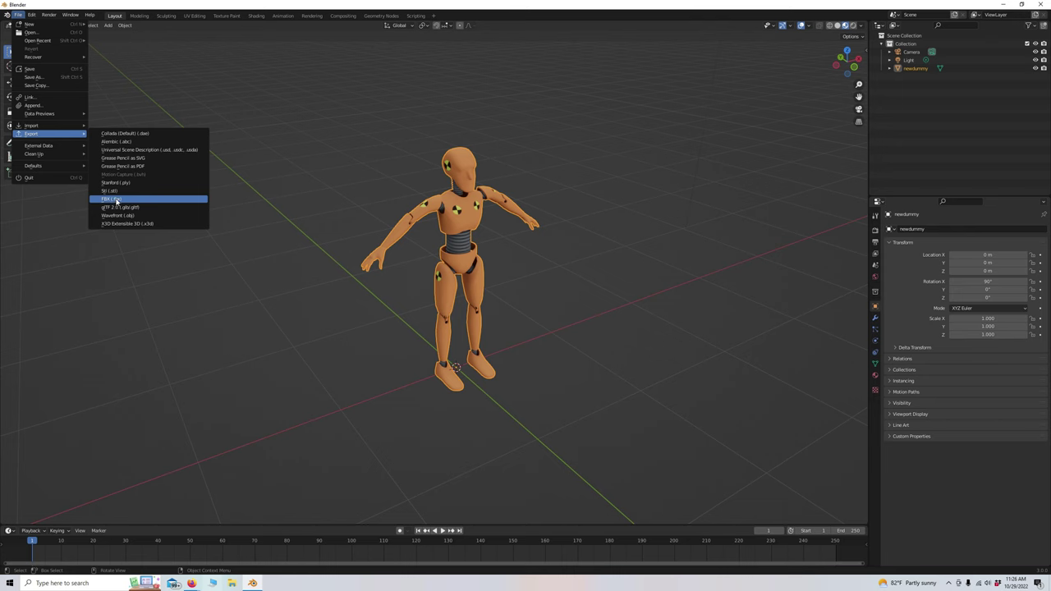
left_click(116, 200)
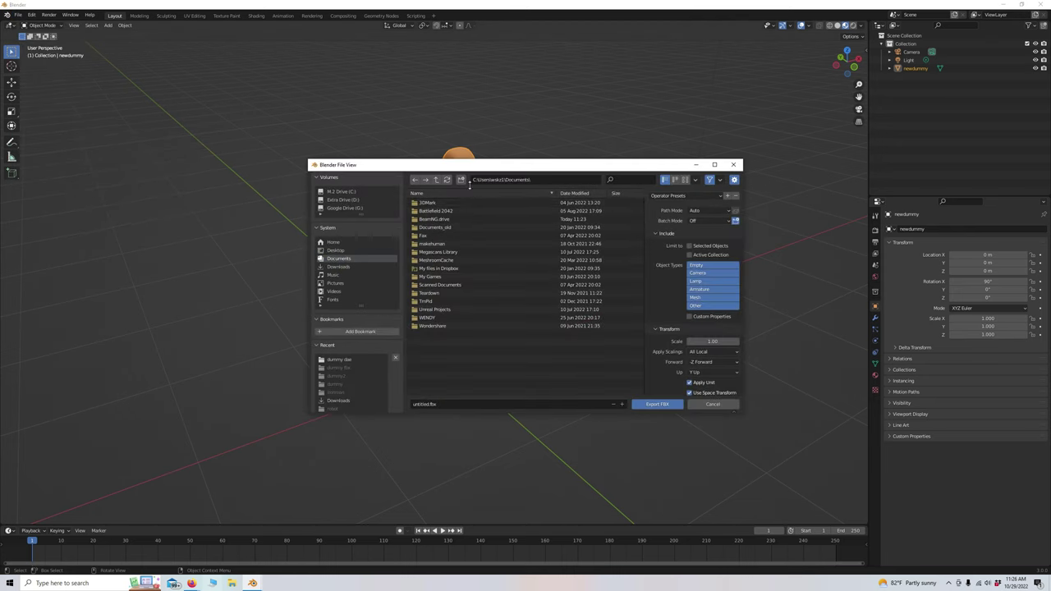
left_click(339, 267)
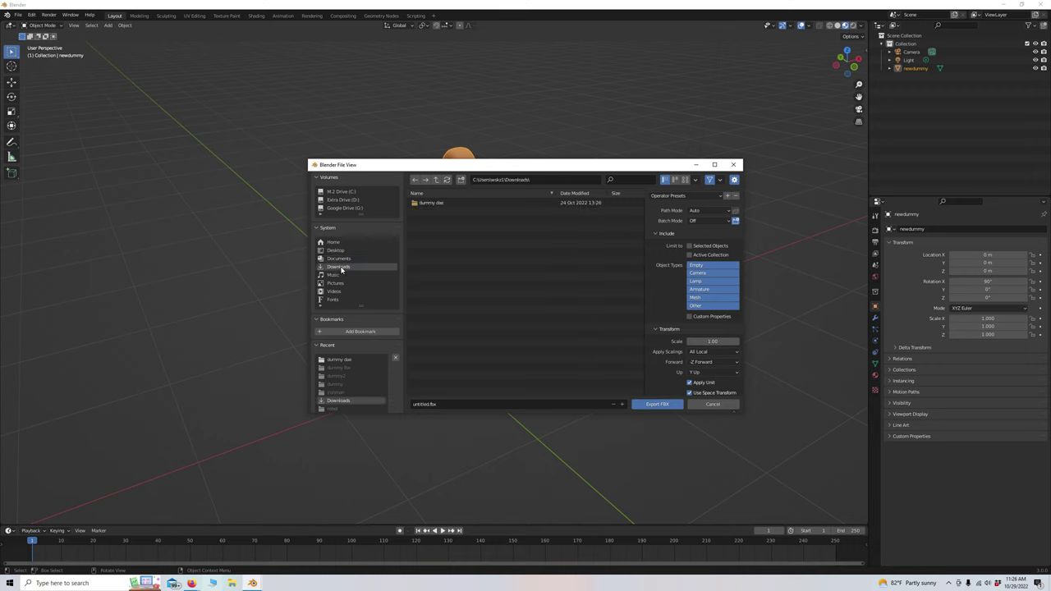
left_click(461, 181)
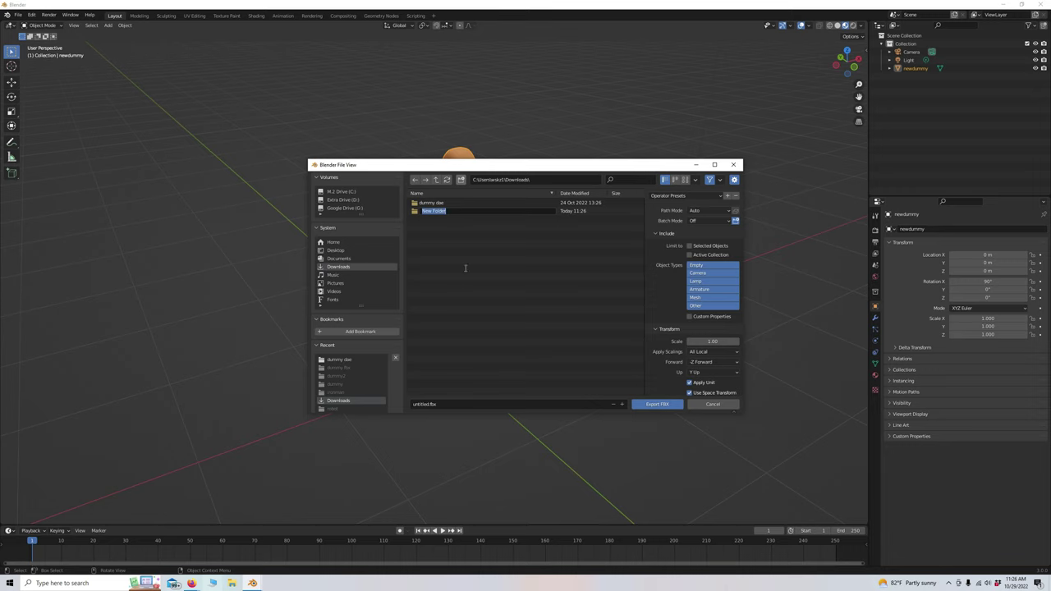
type("dummy fbx")
key("Return")
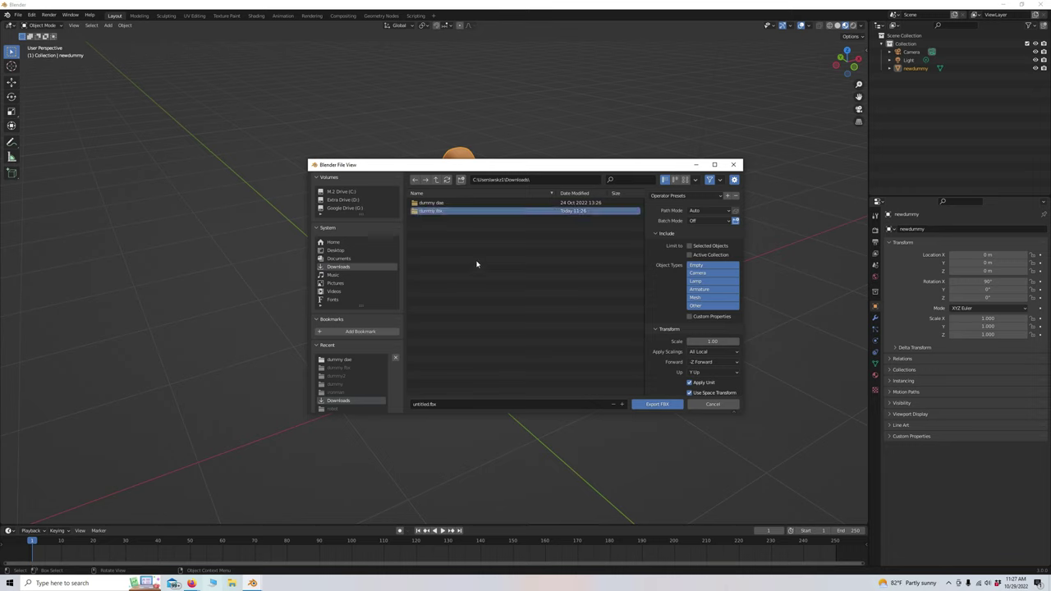
Step: Choose the dummy fbx folder as the export location and name the file man.fbx
double_click(440, 212)
left_click(450, 404)
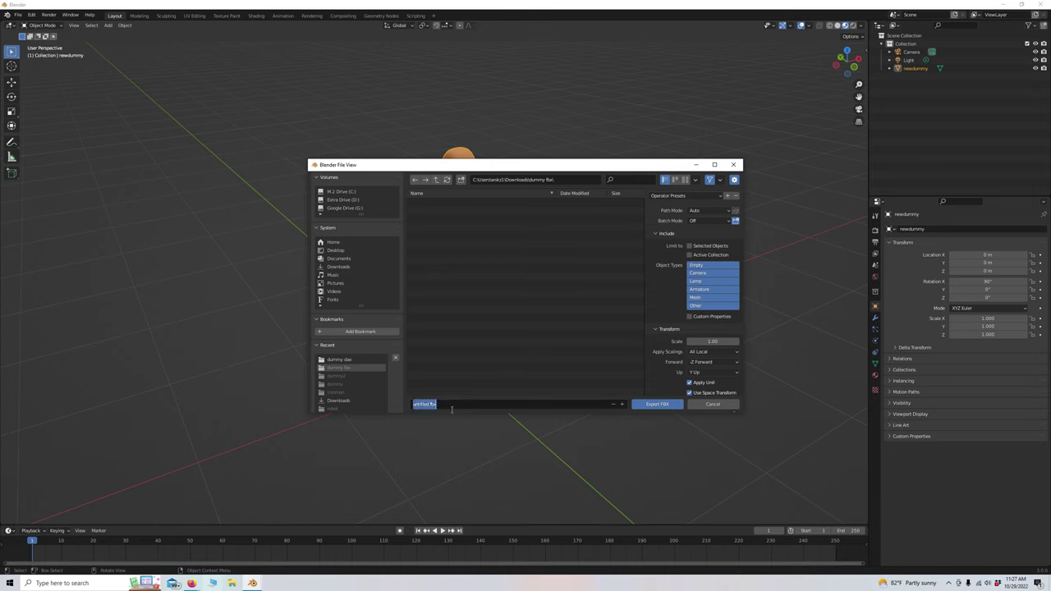
type("me")
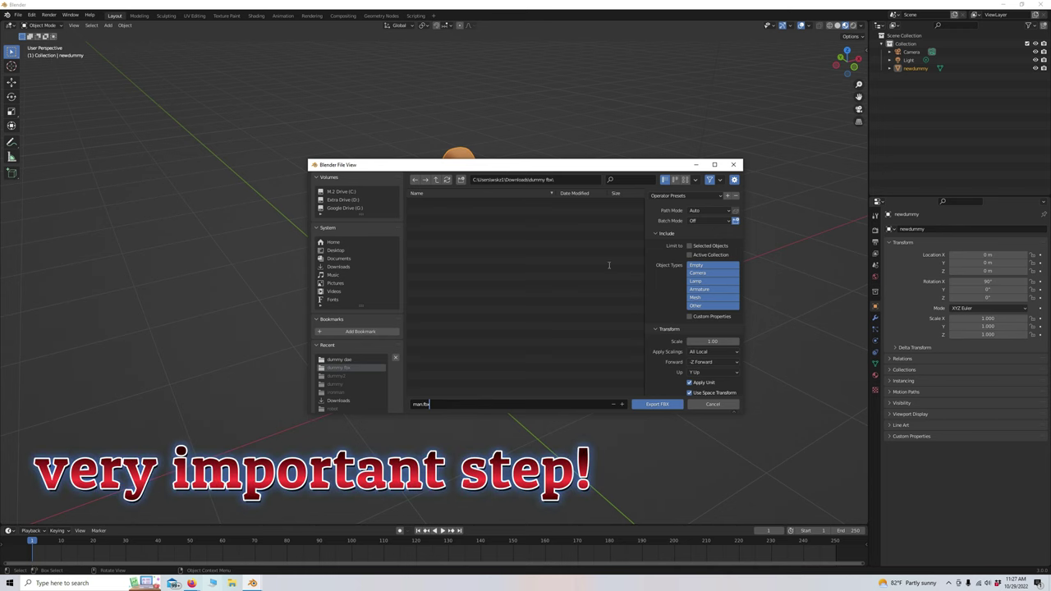
Step: Export the FBX with path mode Copy and embedded textures, and minimize Blender to return to the browser
left_click(711, 211)
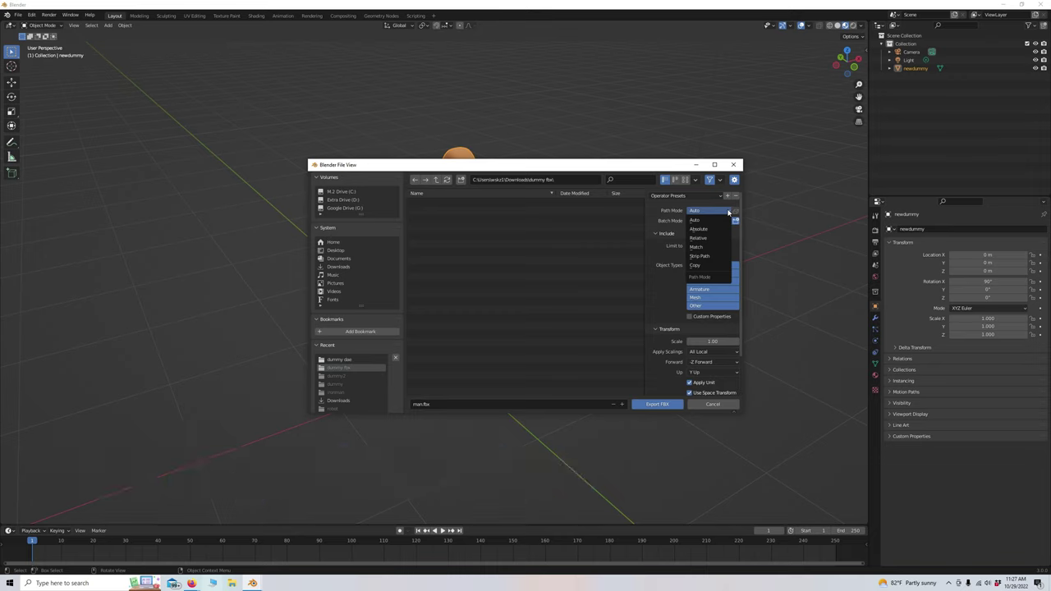
left_click(709, 268)
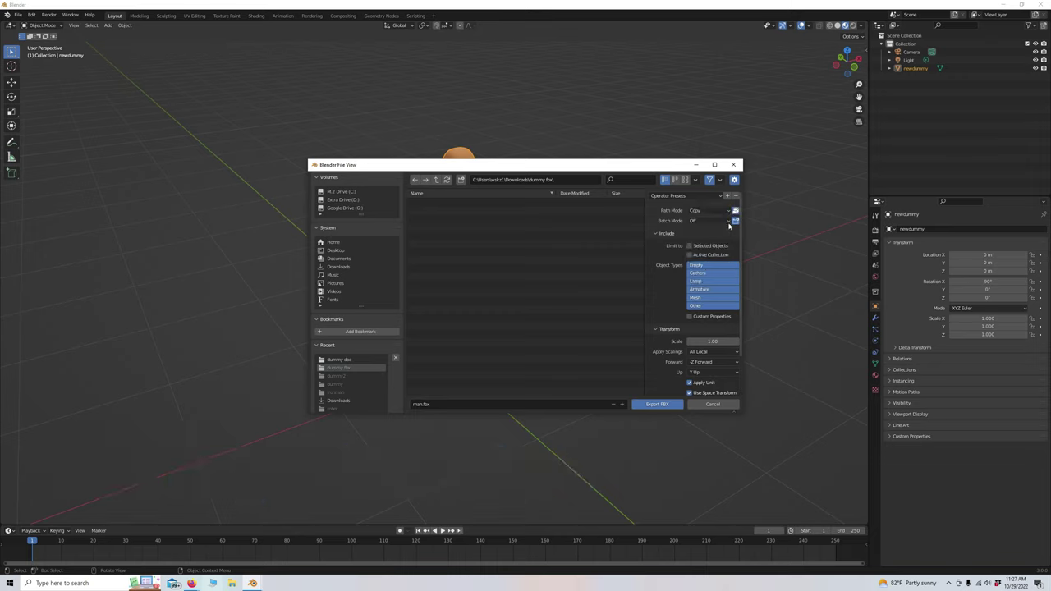
left_click(735, 211)
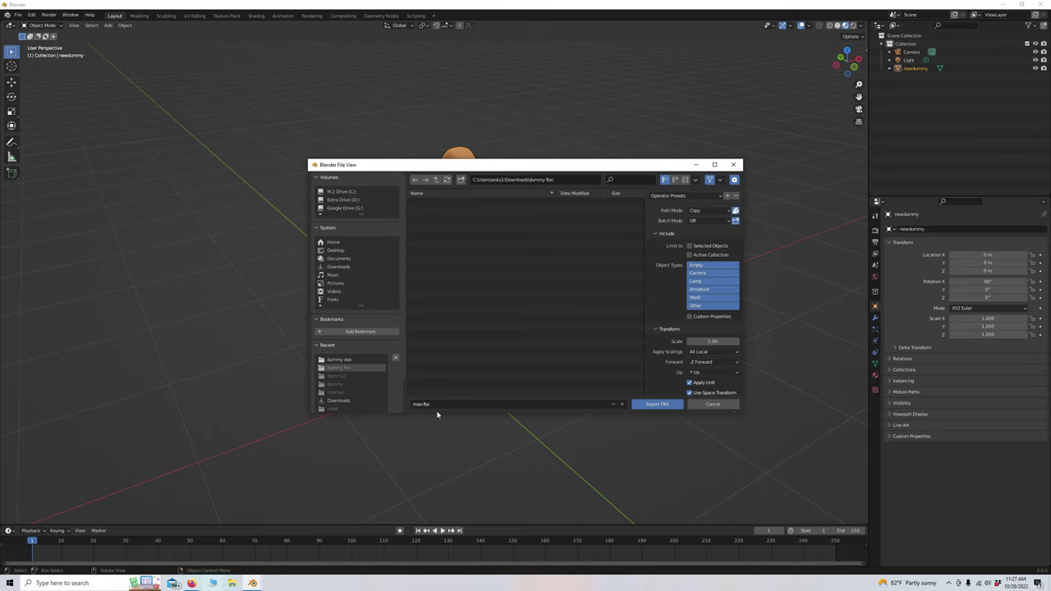
left_click(657, 404)
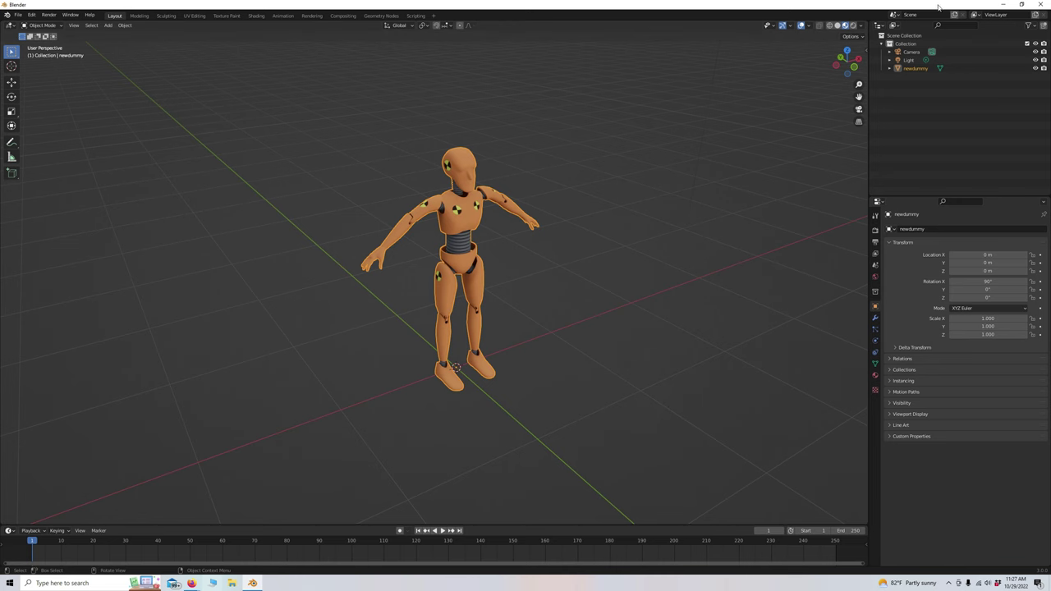
left_click(1003, 7)
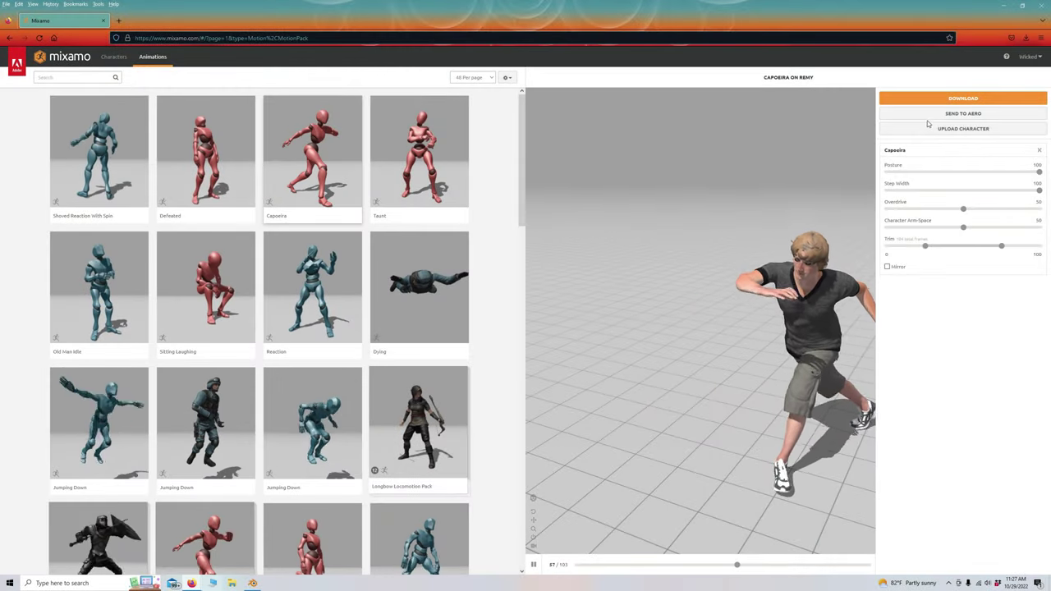
Step: Upload man.fbx from the dummy fbx folder in Downloads to Mixamo as a new character
left_click(946, 129)
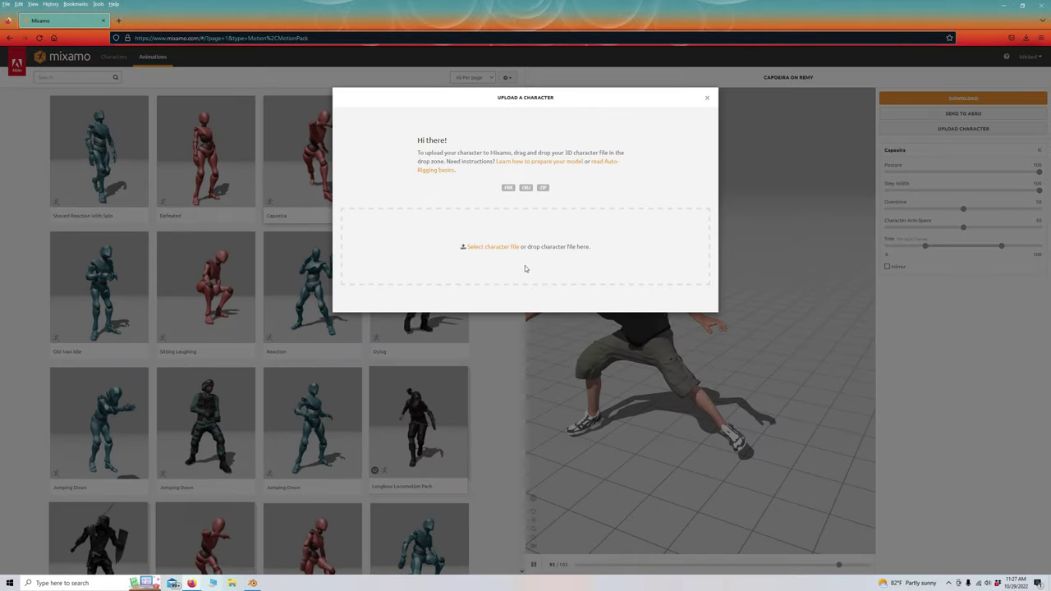
left_click(496, 248)
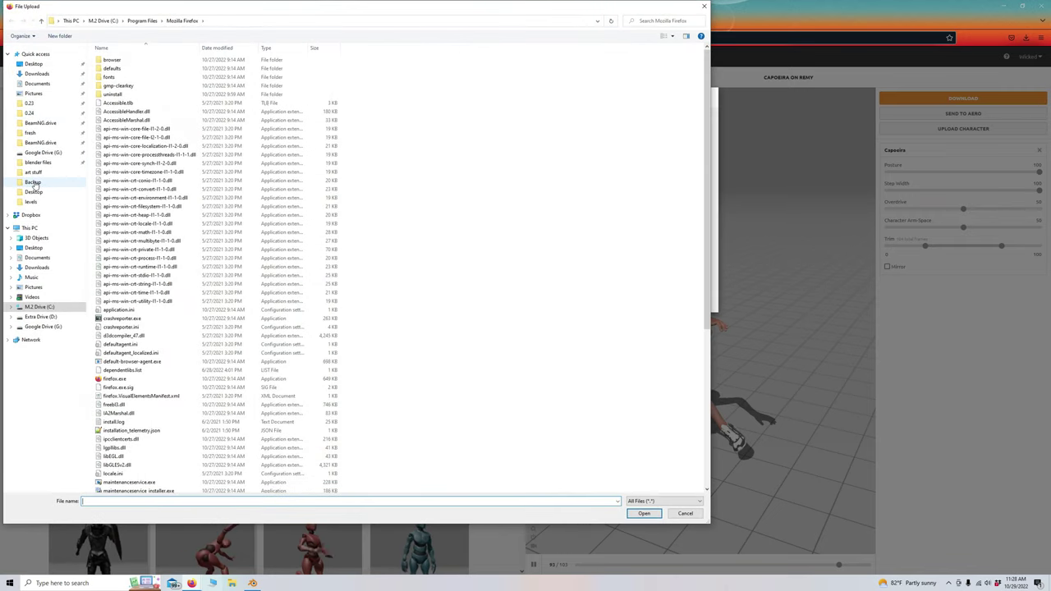
left_click(36, 74)
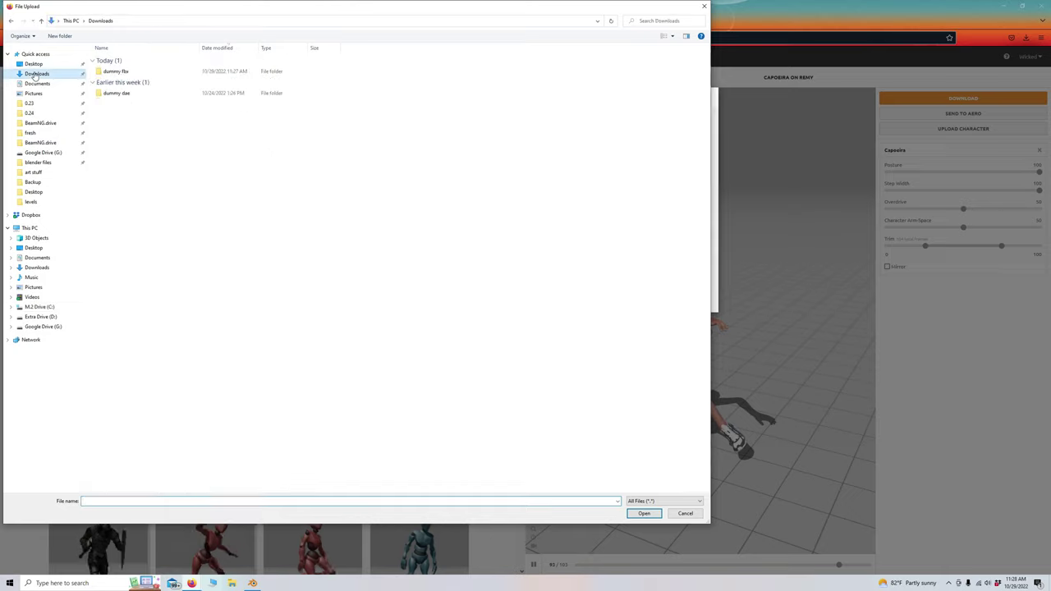
double_click(112, 72)
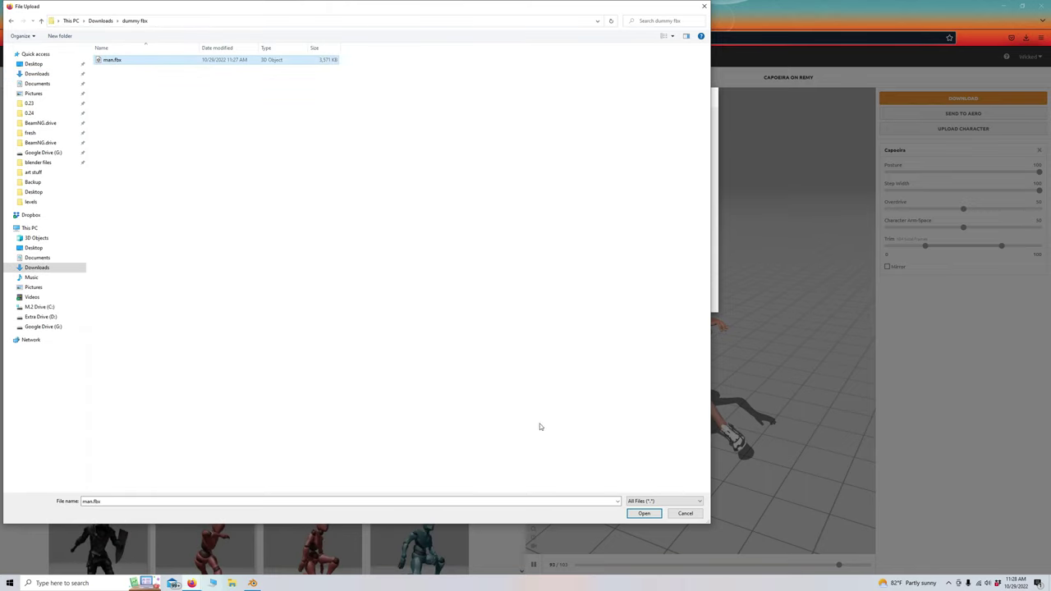
left_click(649, 514)
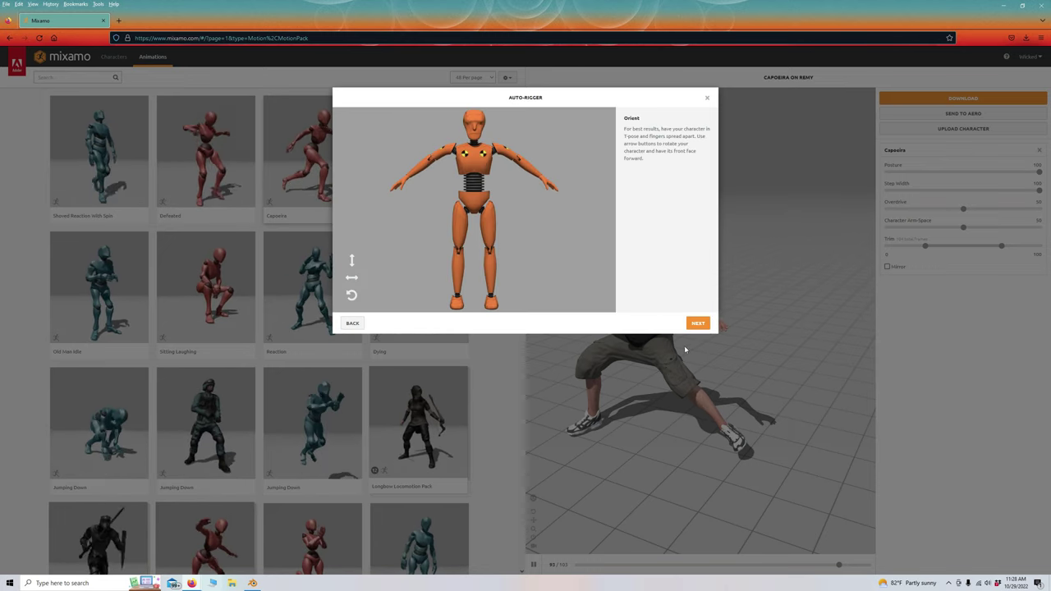
Step: Auto-rig the dummy with symmetric chin, wrist, elbow, knee and groin markers and the Standard Skeleton (65), and accept the rigged character
left_click(700, 325)
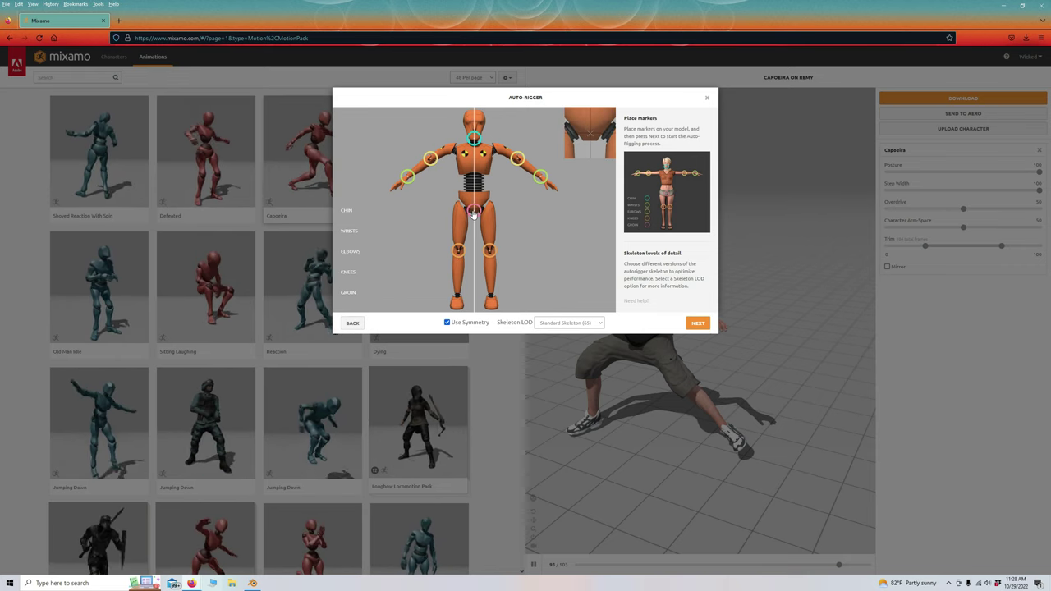
left_click(696, 323)
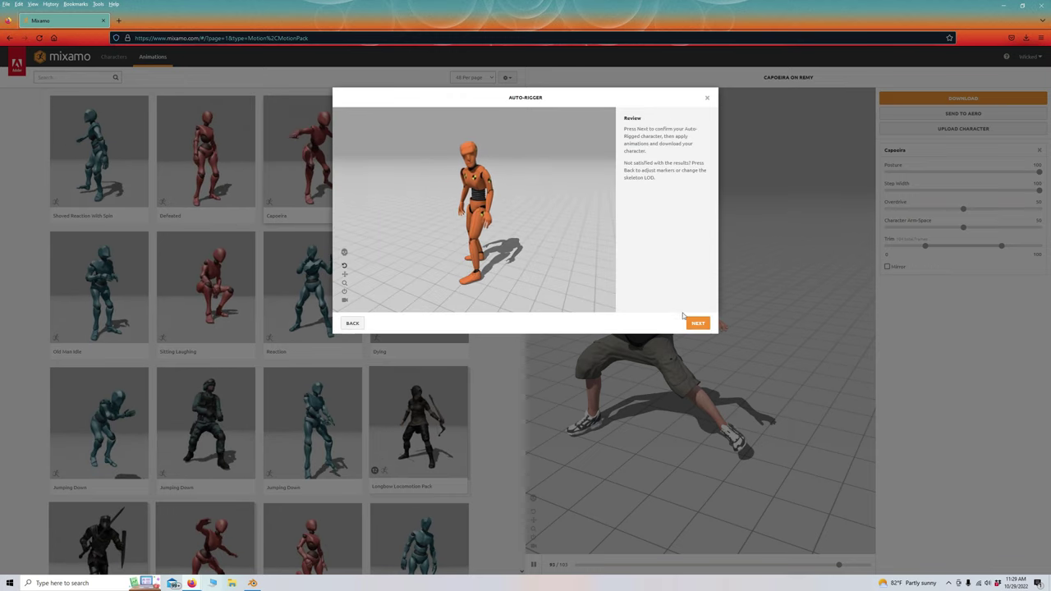
left_click(697, 324)
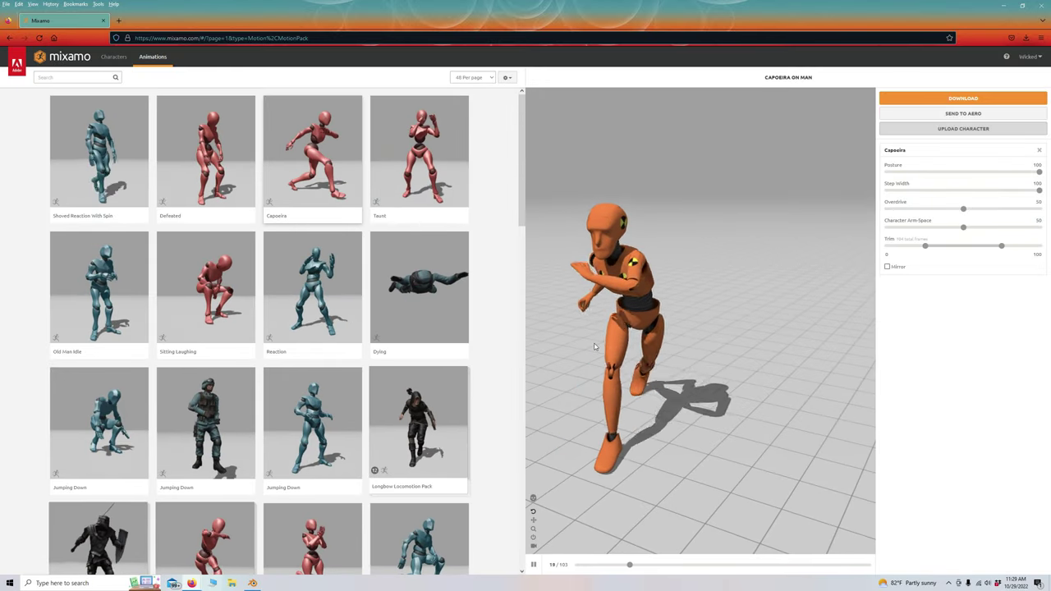
Step: Browse the animation library and apply the Shuffling animation from page 4 to the dummy
scroll(400, 417, "down", 5)
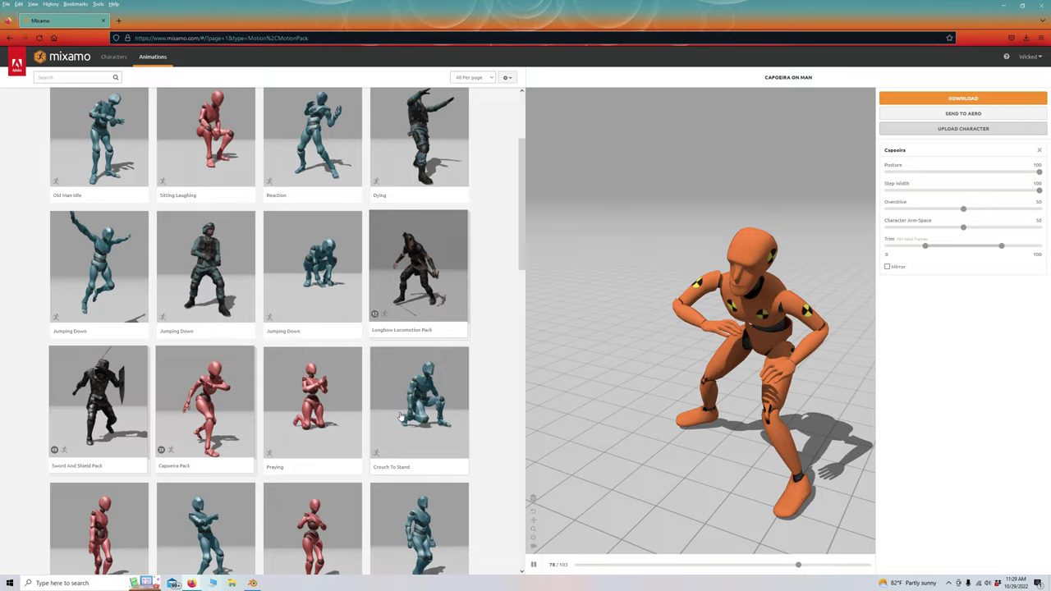
scroll(400, 416, "down", 5)
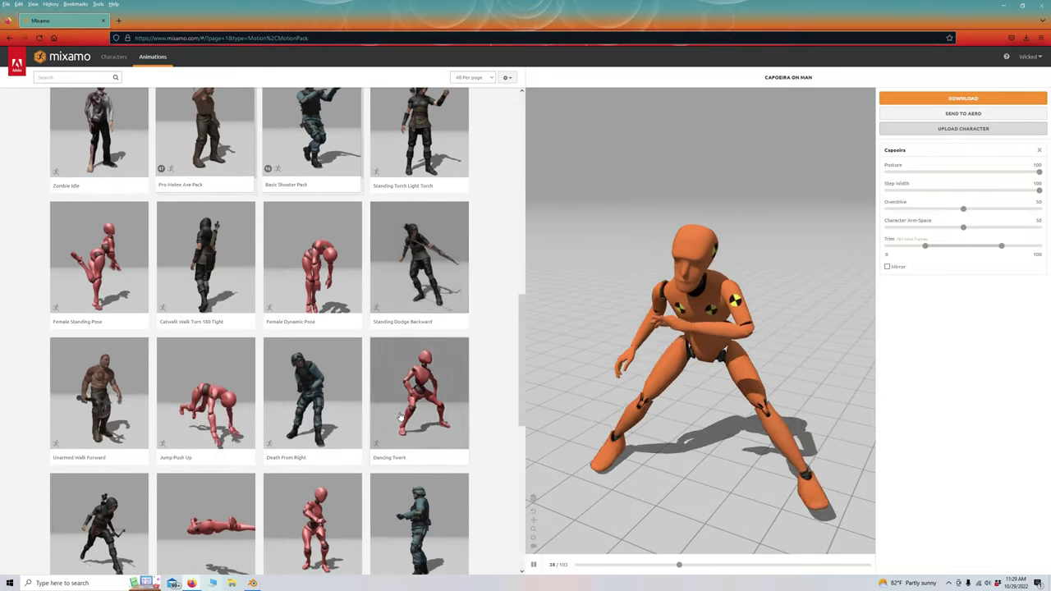
scroll(296, 444, "up", 4)
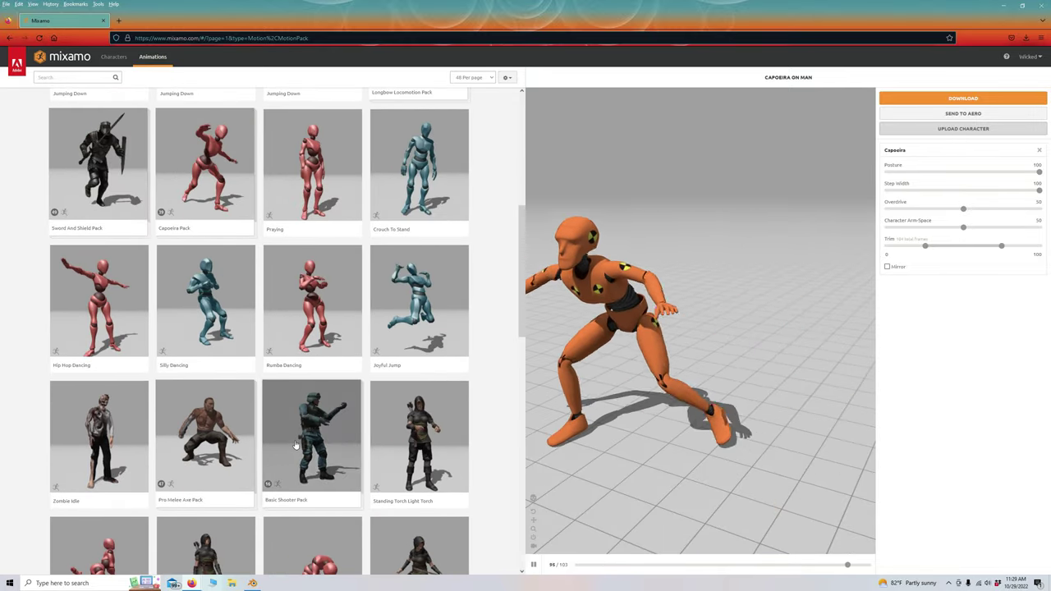
scroll(296, 444, "down", 6)
scroll(296, 444, "down", 4)
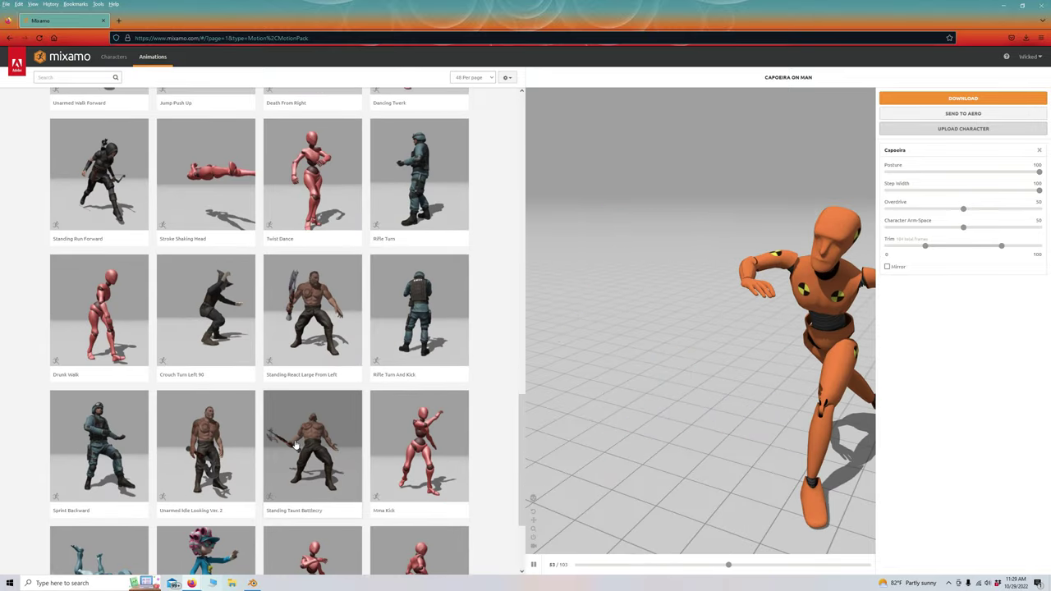
scroll(296, 444, "up", 9)
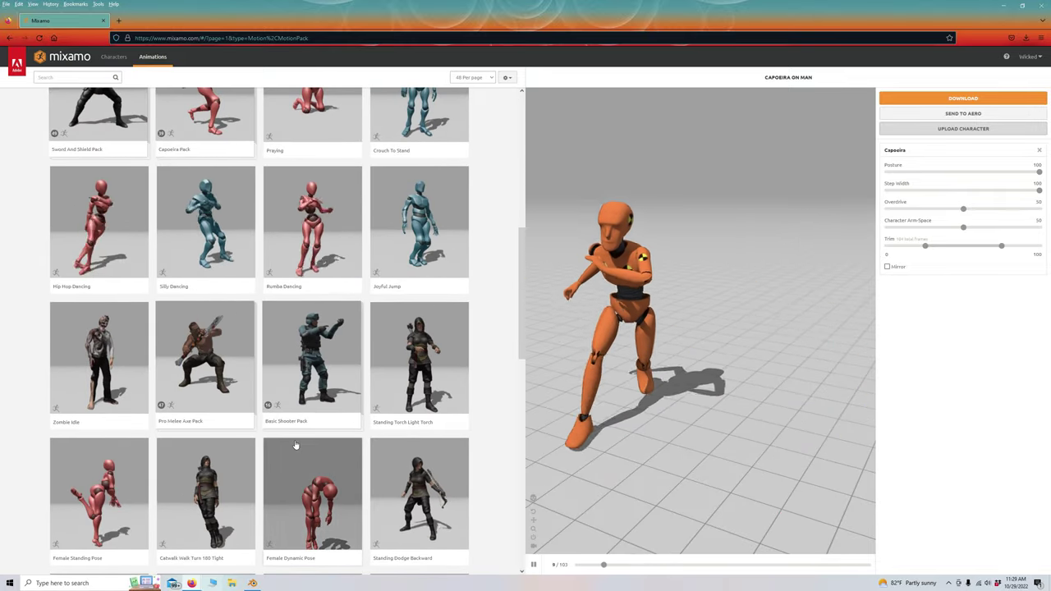
scroll(295, 444, "down", 3)
scroll(295, 444, "down", 3)
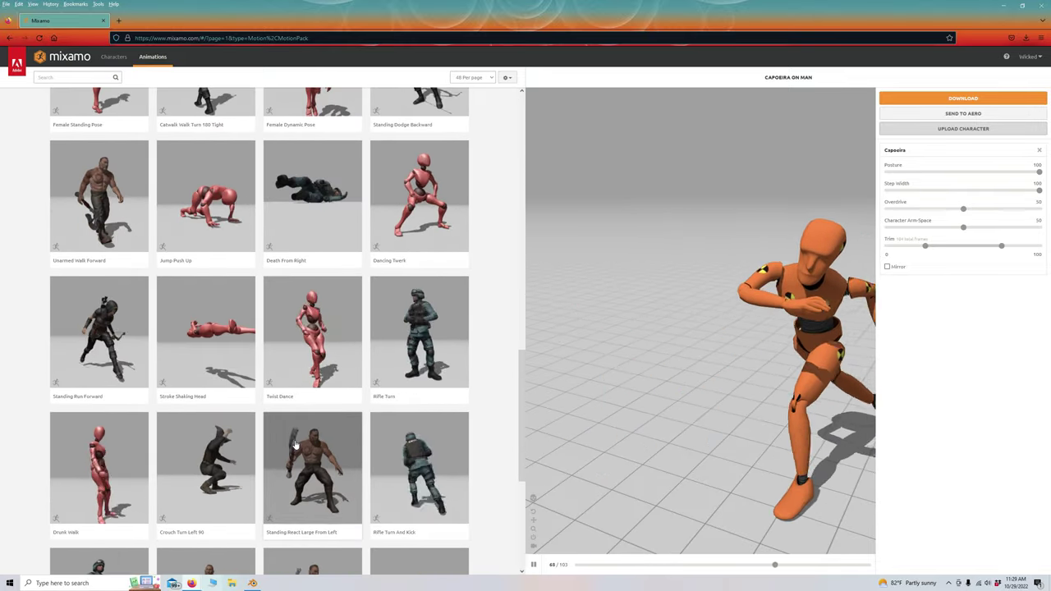
scroll(317, 326, "down", 4)
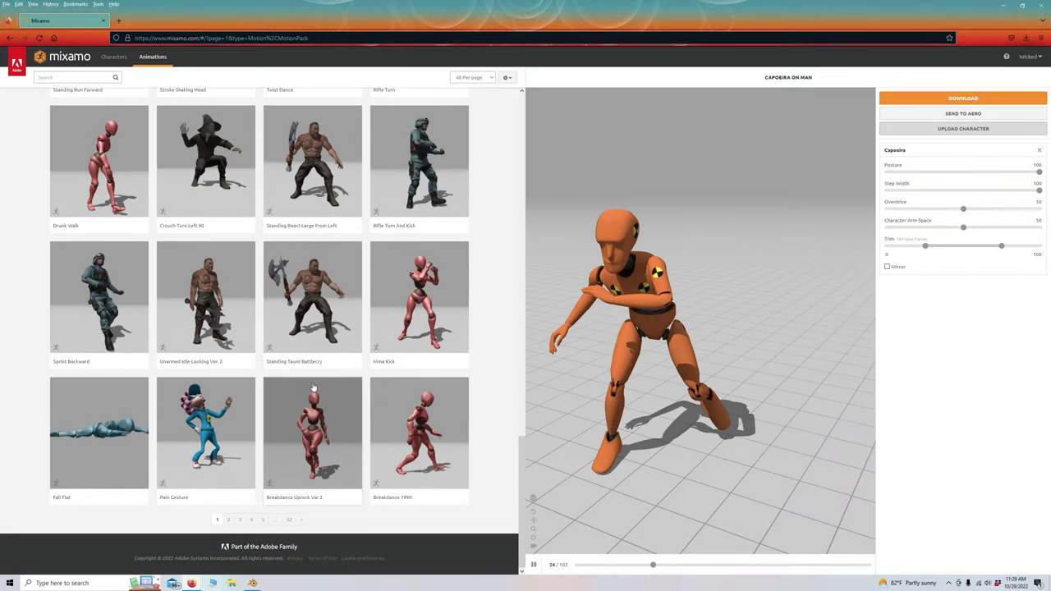
left_click(250, 519)
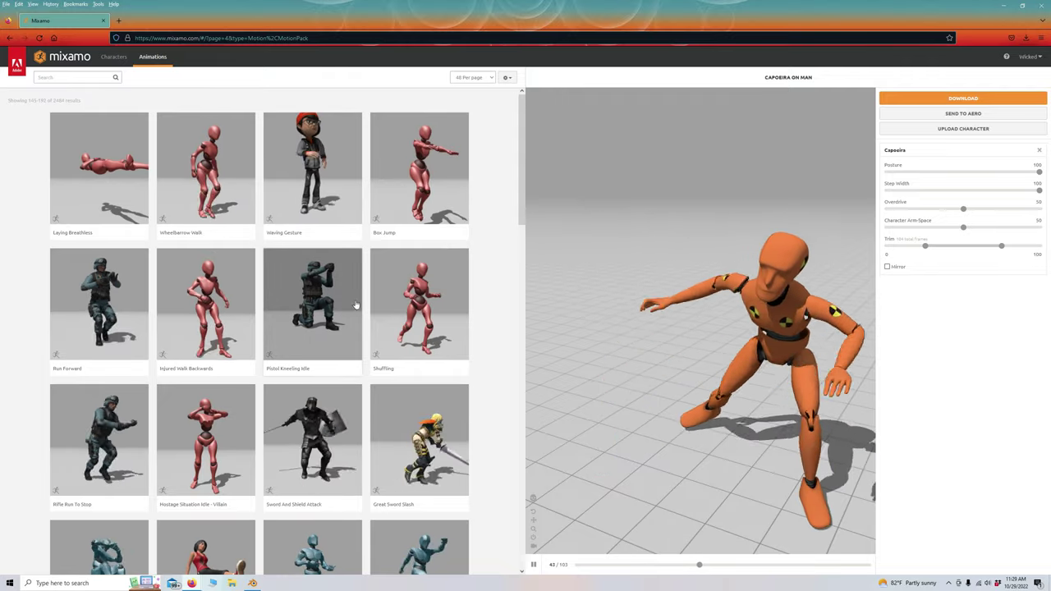
left_click(426, 292)
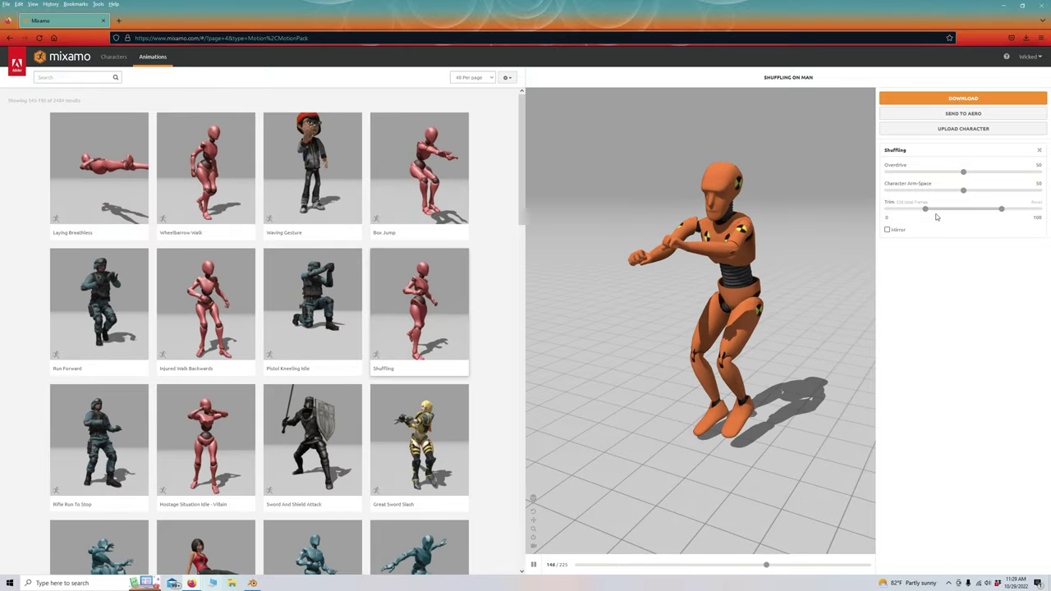
Step: Extend the Shuffling animation's trim range to -50 through 150 and set Overdrive to 41
left_click_drag(926, 209, 876, 217)
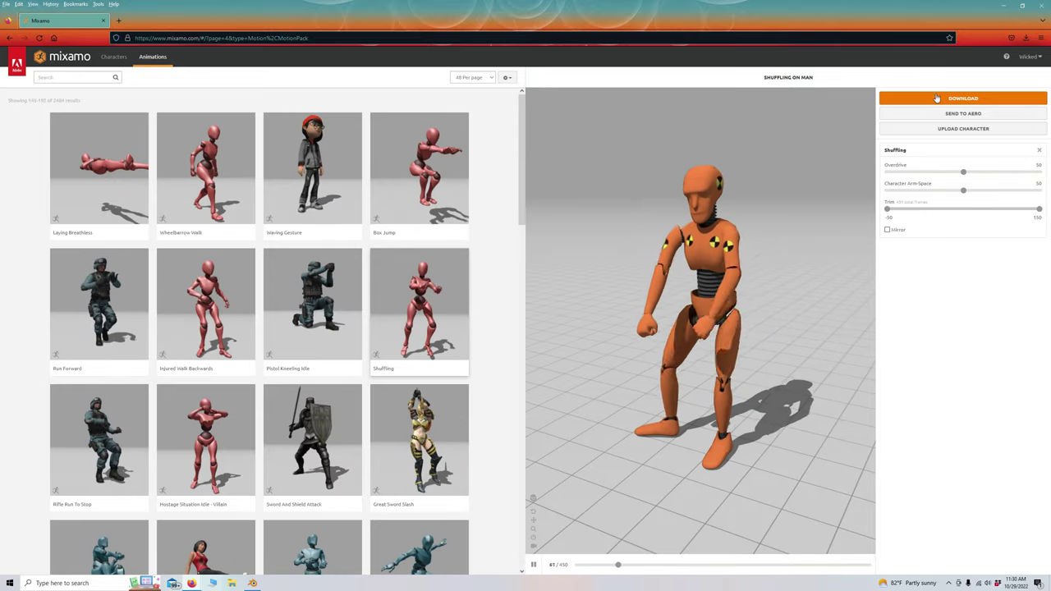
left_click(962, 174)
left_click_drag(953, 175, 949, 173)
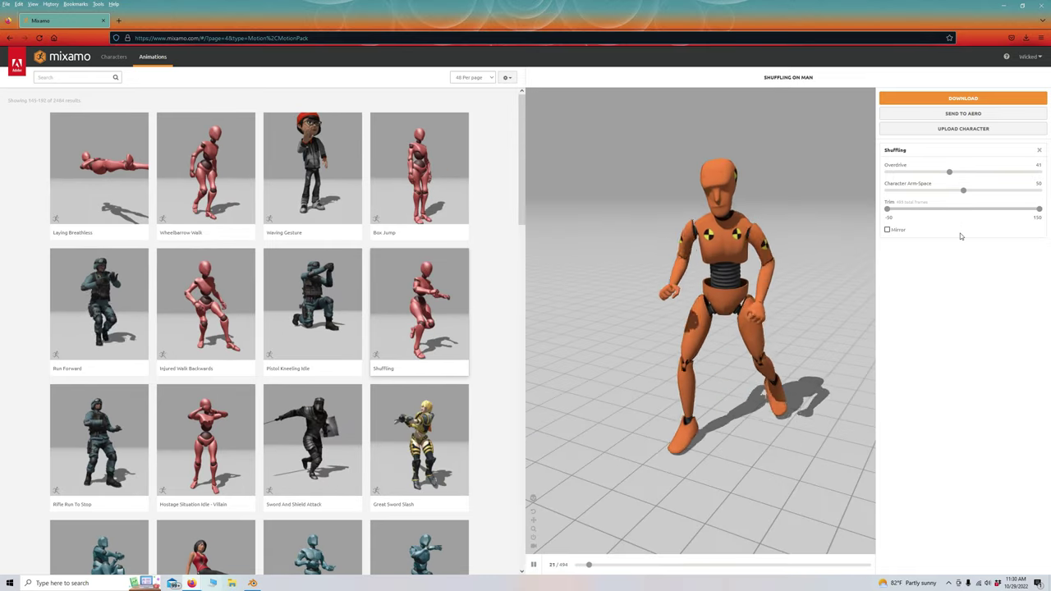
Step: Download the Shuffling animation in Collada (.dae) format with skin, 30 frames per second and no keyframe reduction
left_click(959, 99)
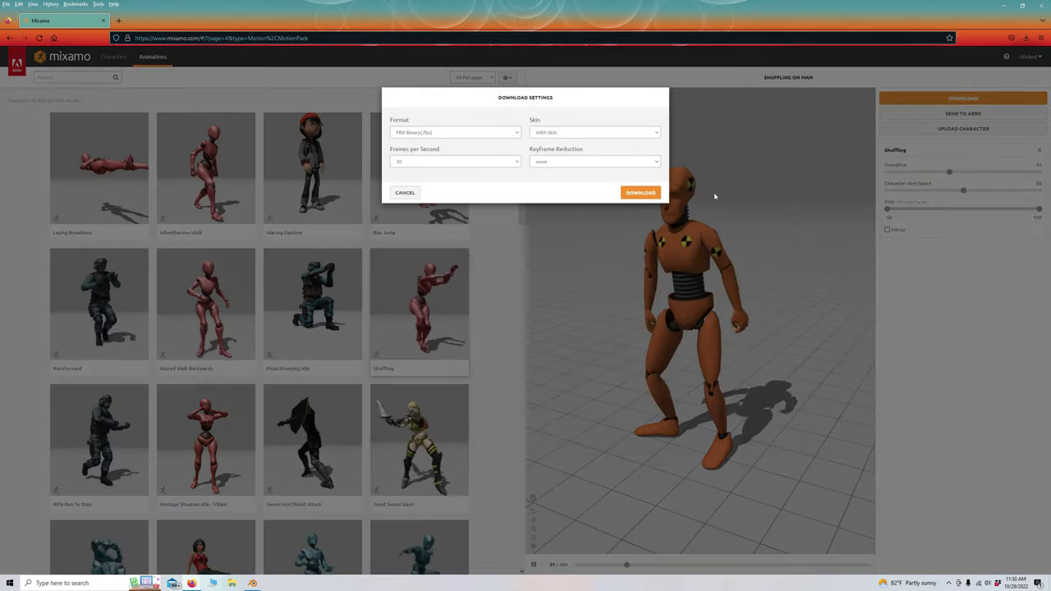
left_click(429, 133)
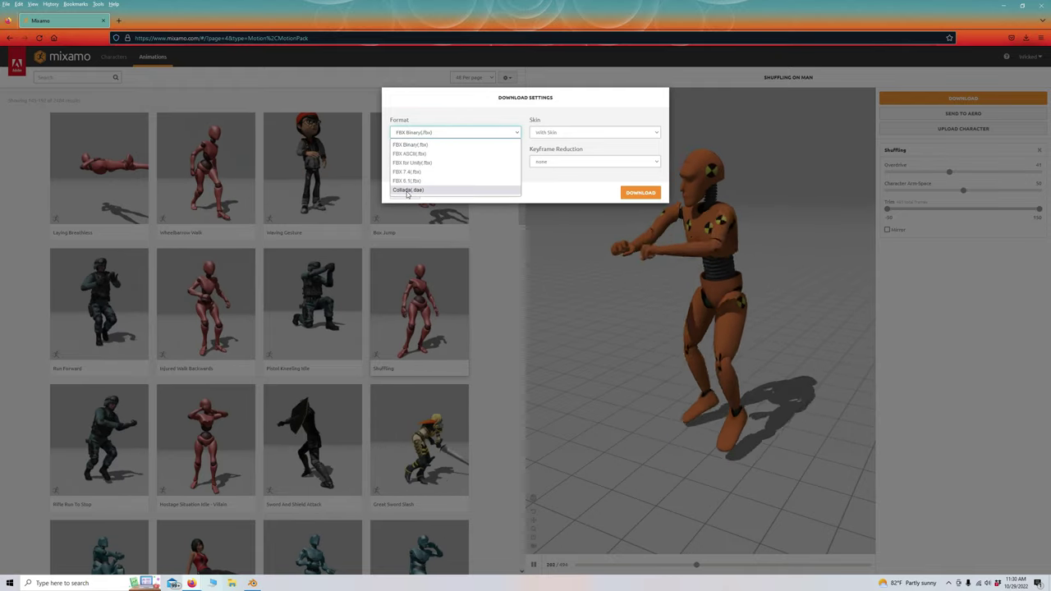
left_click(408, 190)
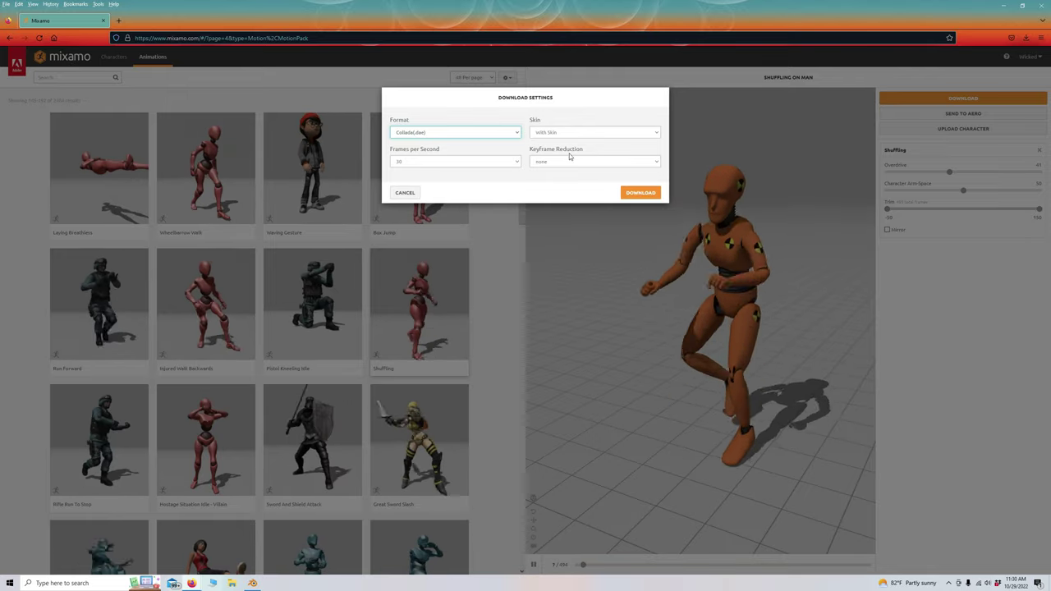
left_click(638, 195)
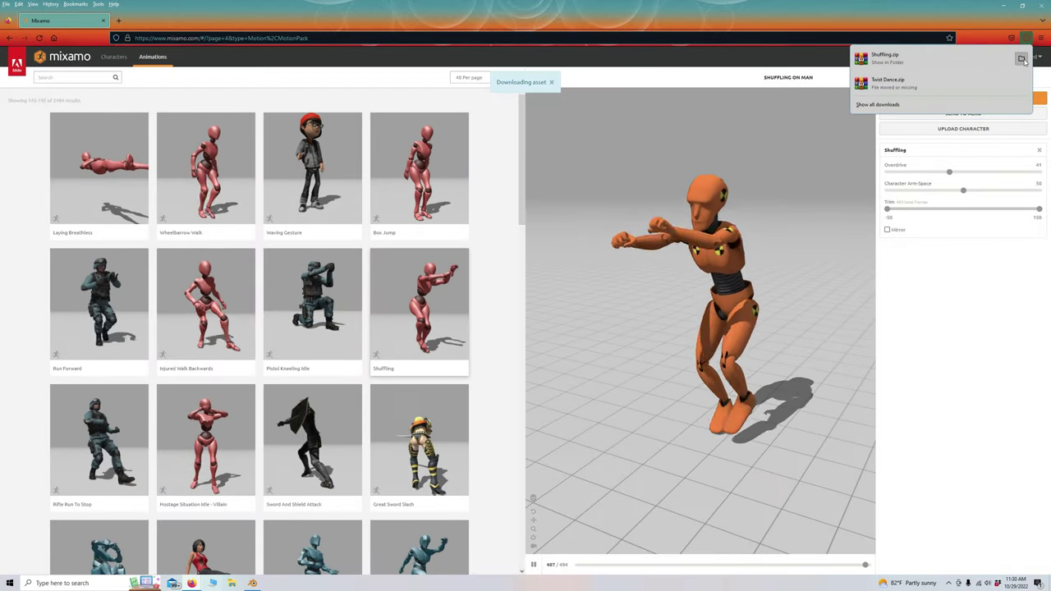
Step: Show the downloaded Shuffling.zip in its folder, extract it to a Shuffling folder in Downloads, and move the Downloads window aside
left_click(1021, 59)
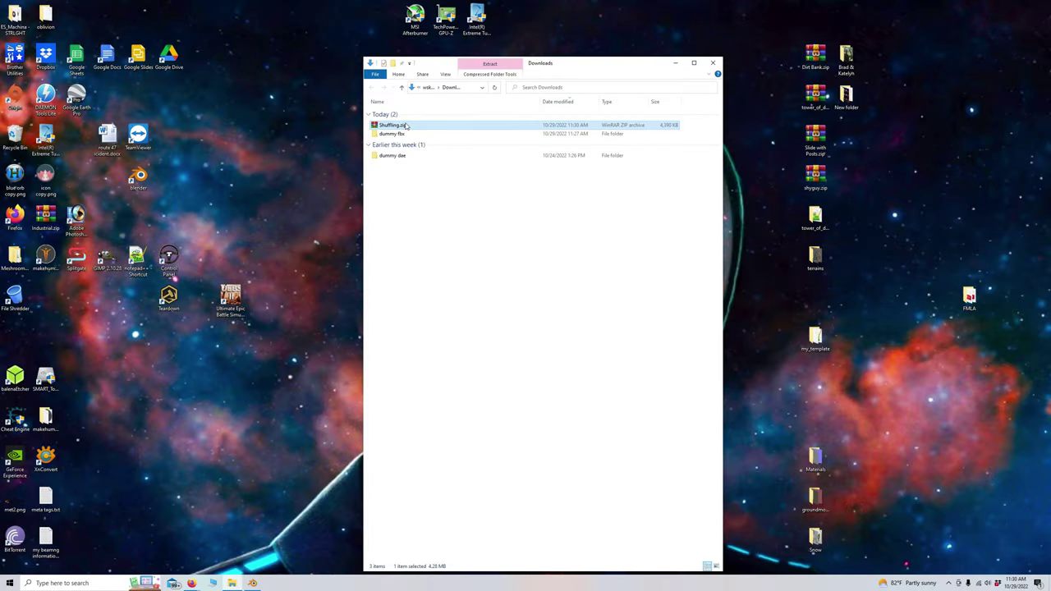
right_click(404, 127)
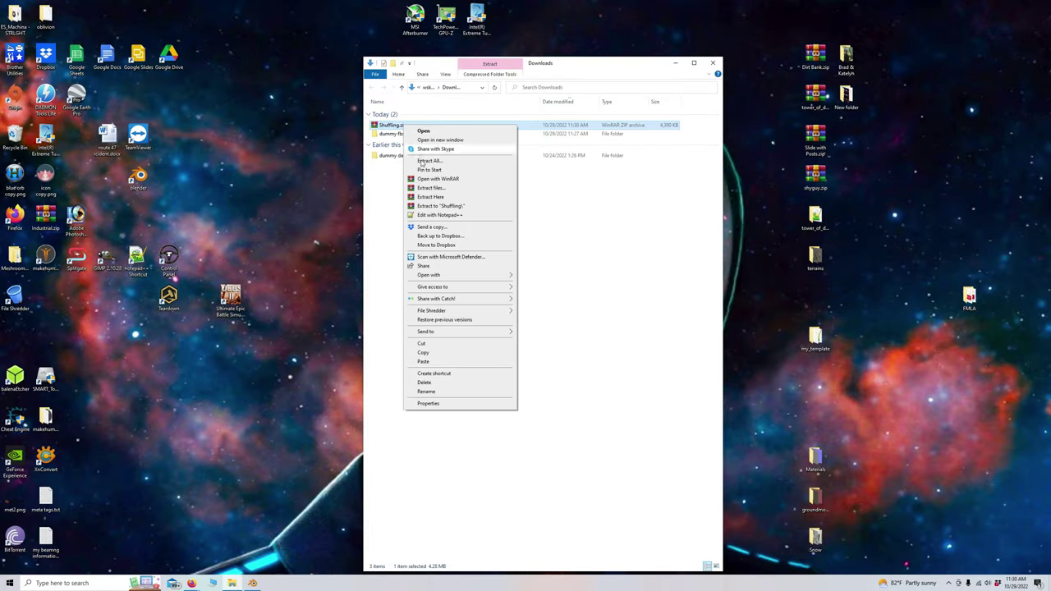
left_click(427, 161)
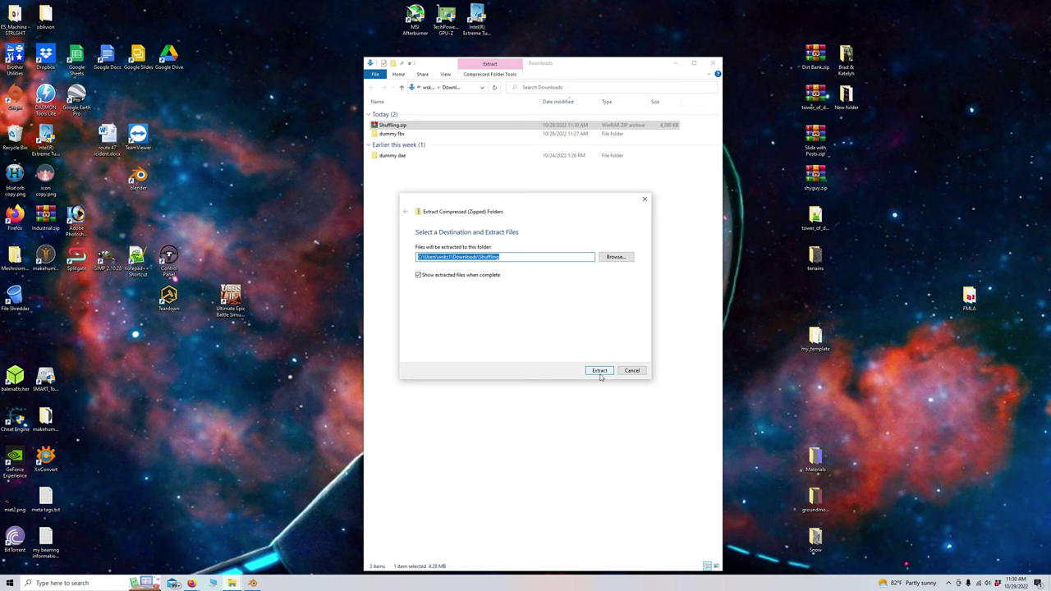
left_click(599, 370)
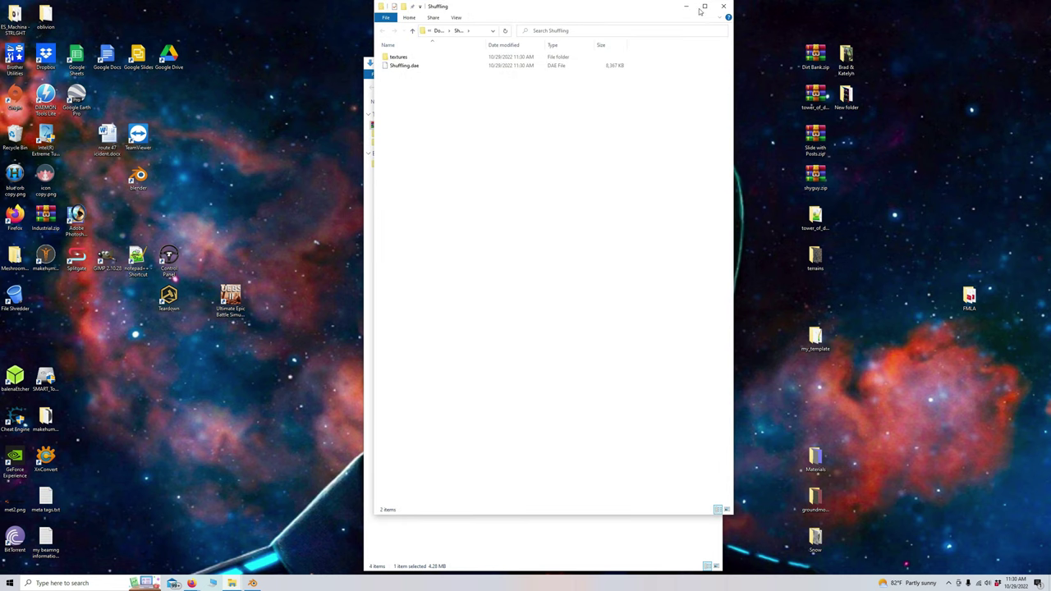
left_click(723, 6)
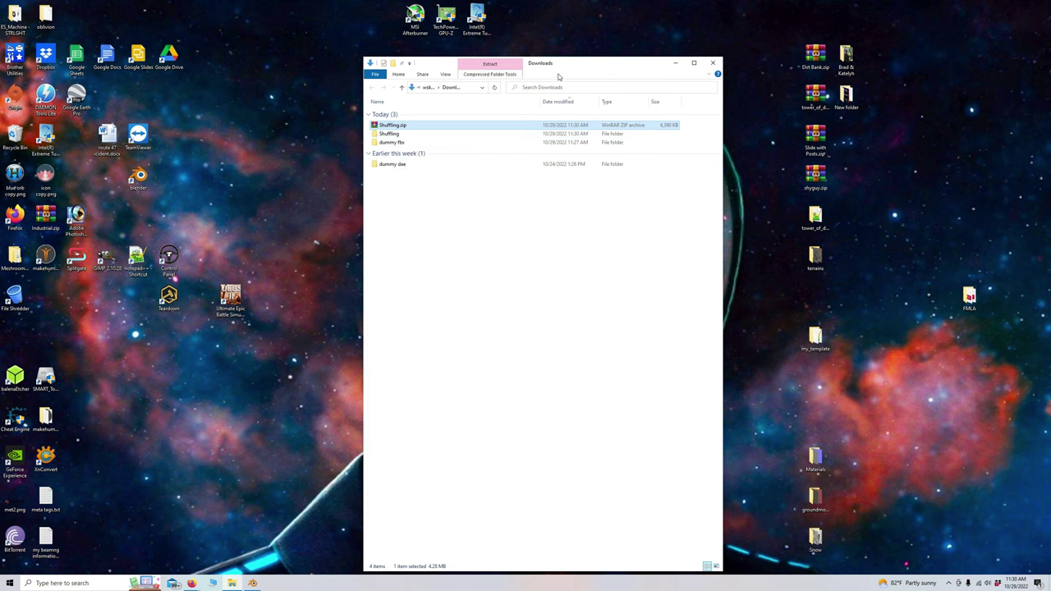
left_click_drag(566, 67, 716, 51)
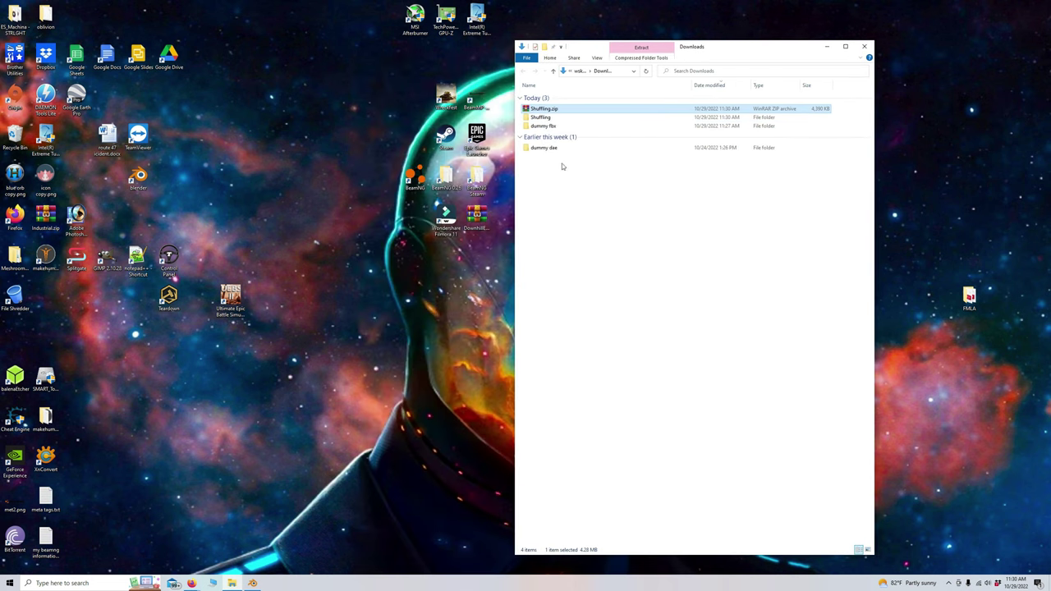
Step: Examine the mods folder inside the BeamNG 0.26 user folder and close its window
double_click(443, 177)
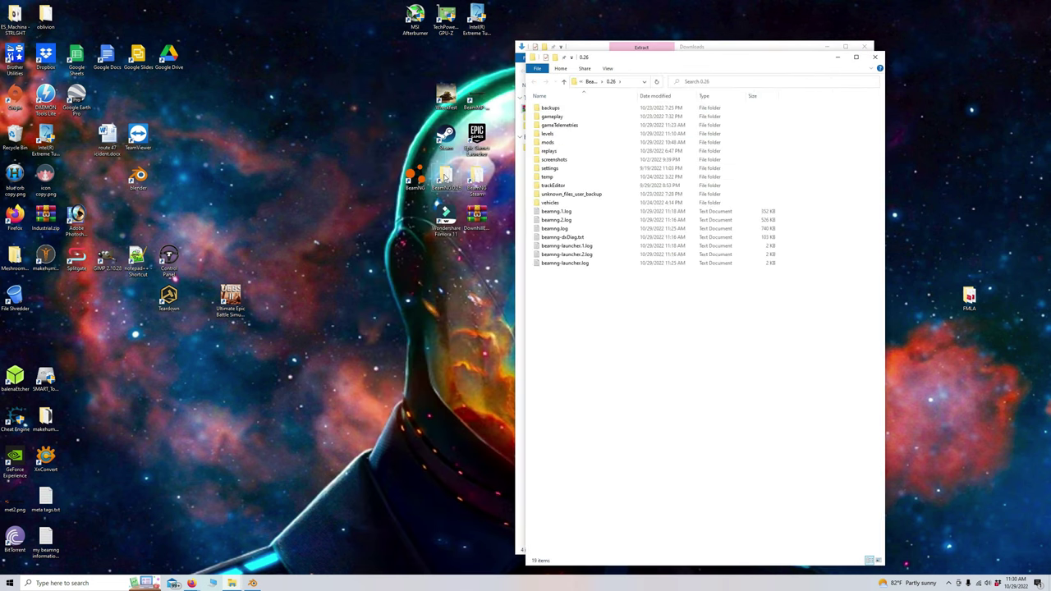
double_click(548, 143)
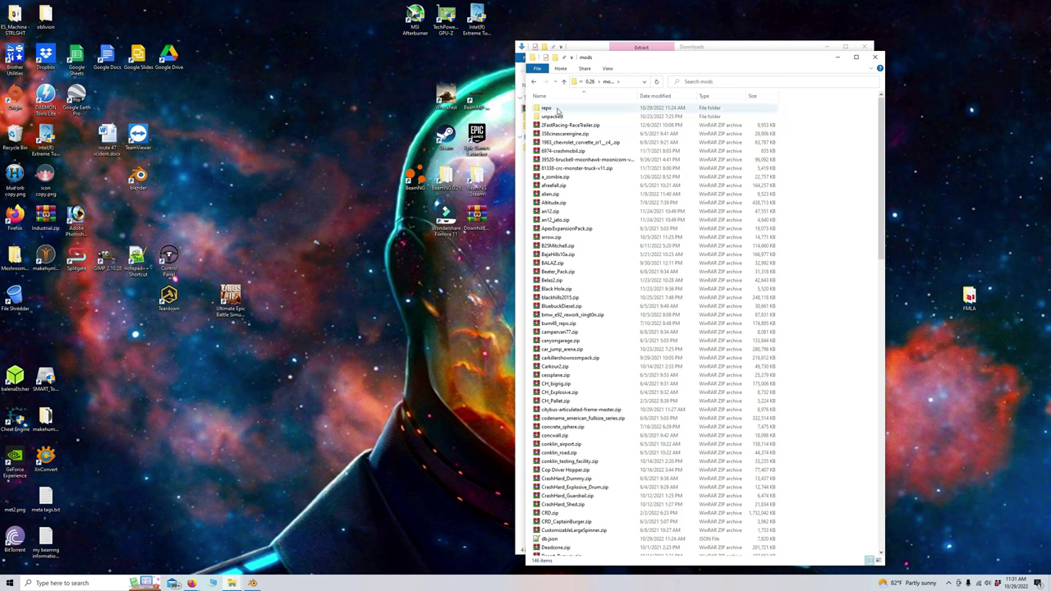
left_click_drag(562, 143, 564, 151)
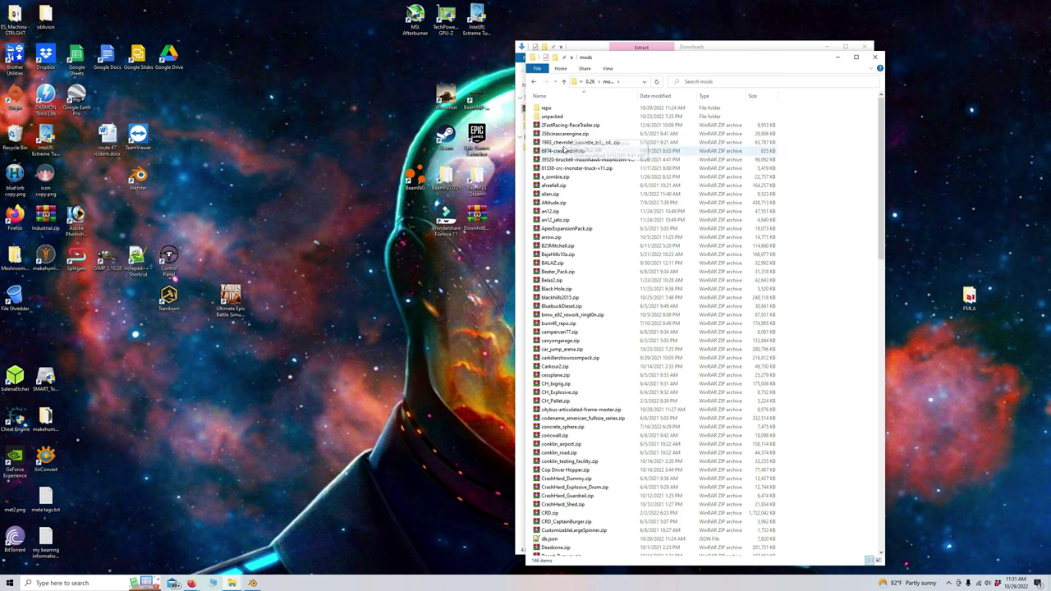
left_click(875, 57)
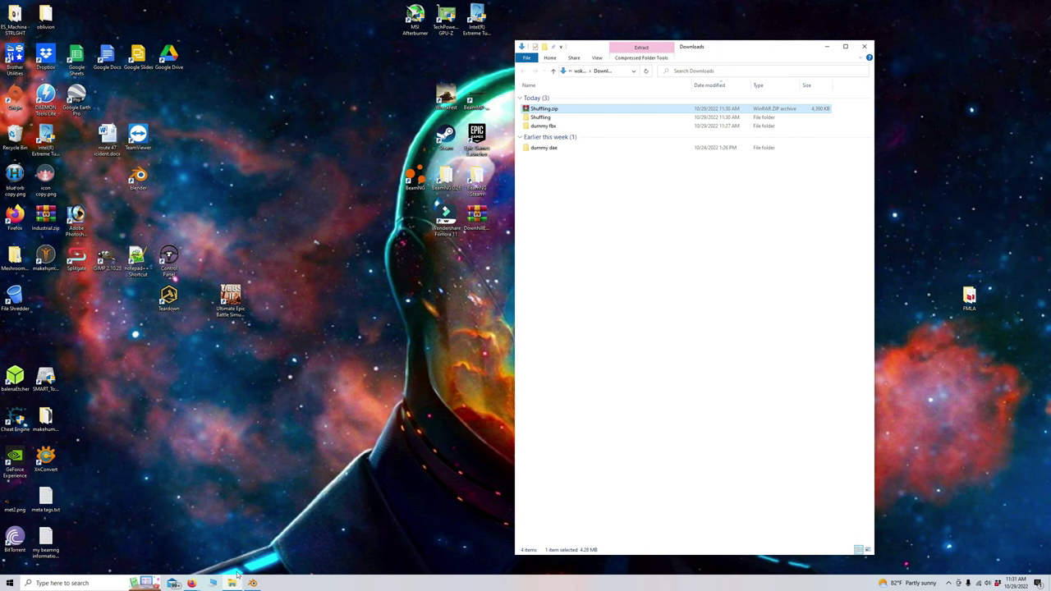
Step: Open the game's levels folder at C:, Program Files (x86), Steam, steamapps, common, BeamNG.drive, content, levels
left_click(211, 583)
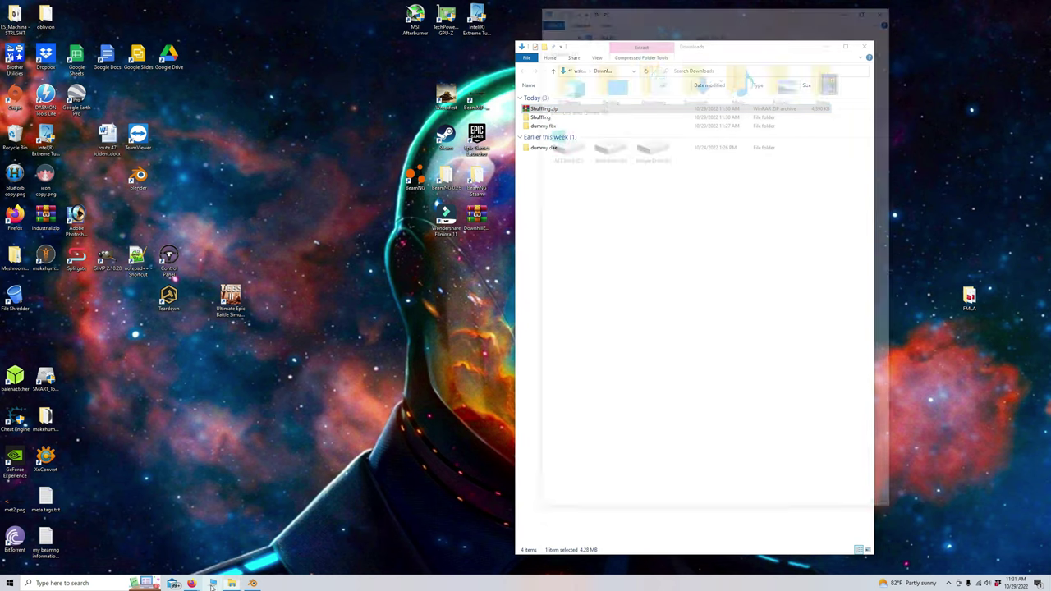
double_click(559, 144)
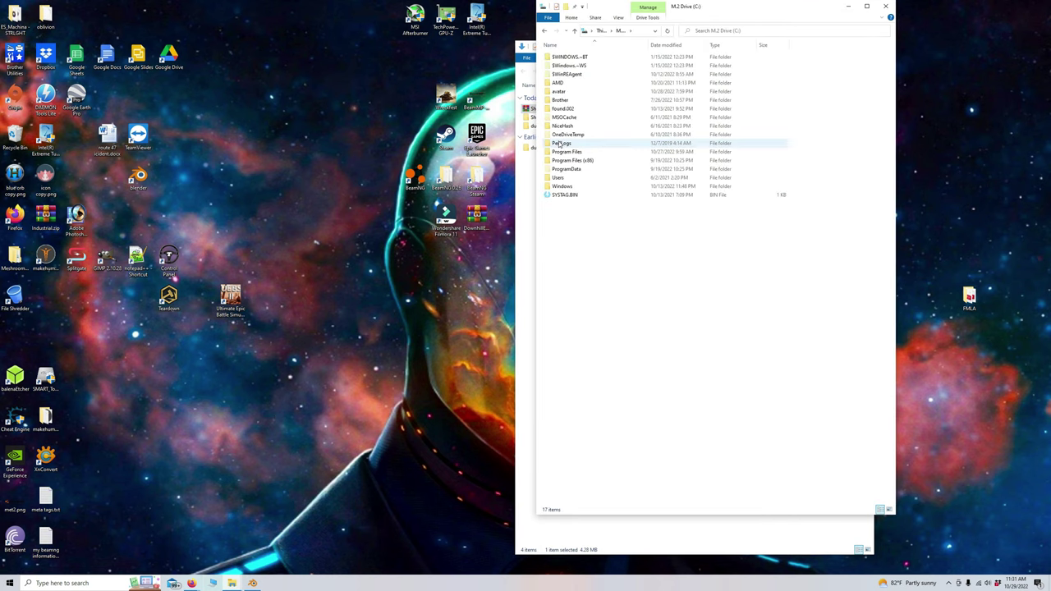
double_click(566, 161)
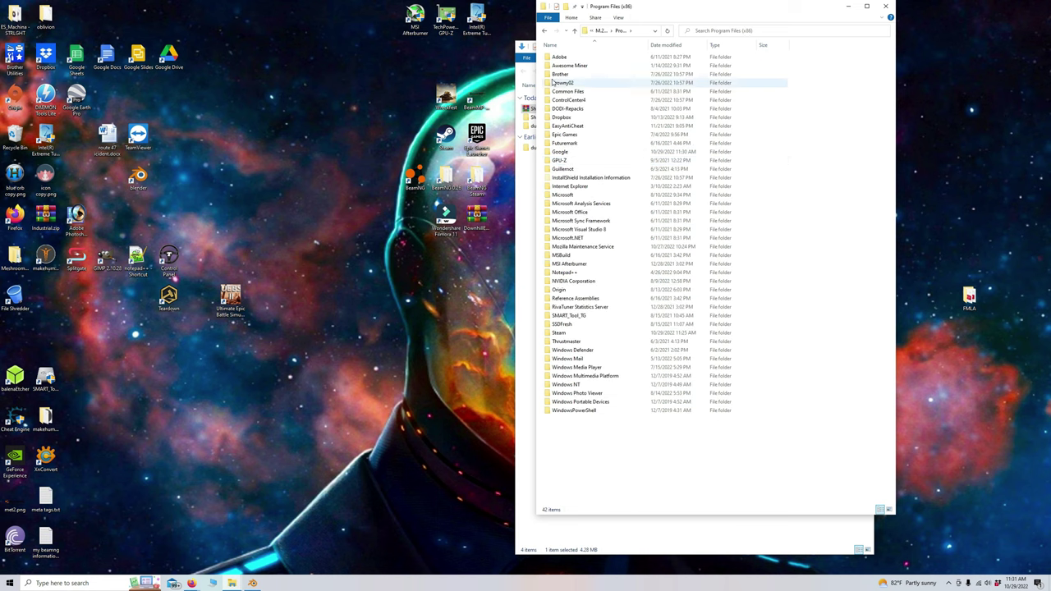
double_click(561, 332)
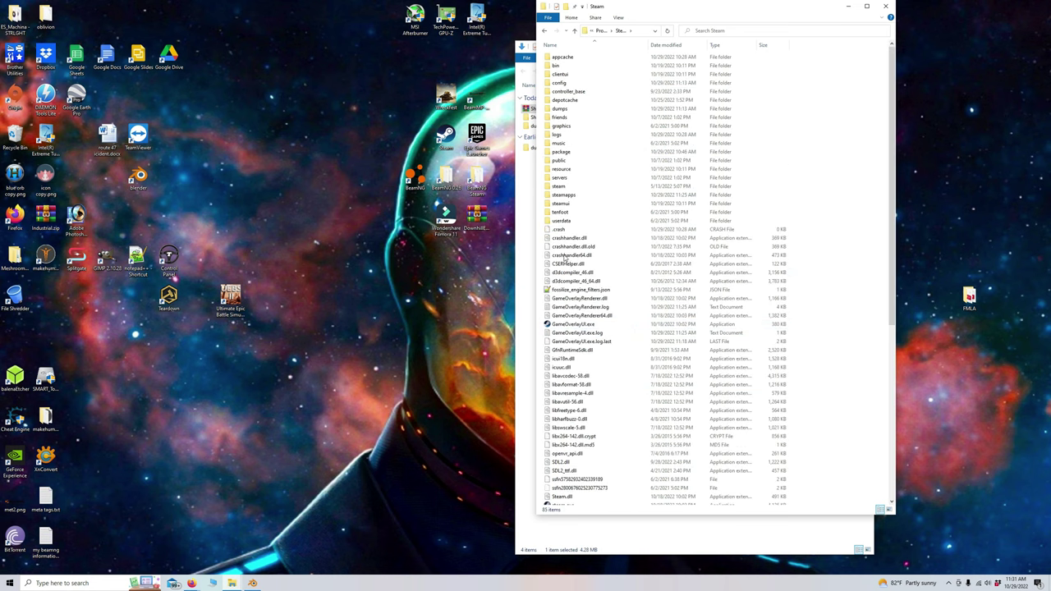
double_click(564, 196)
double_click(564, 57)
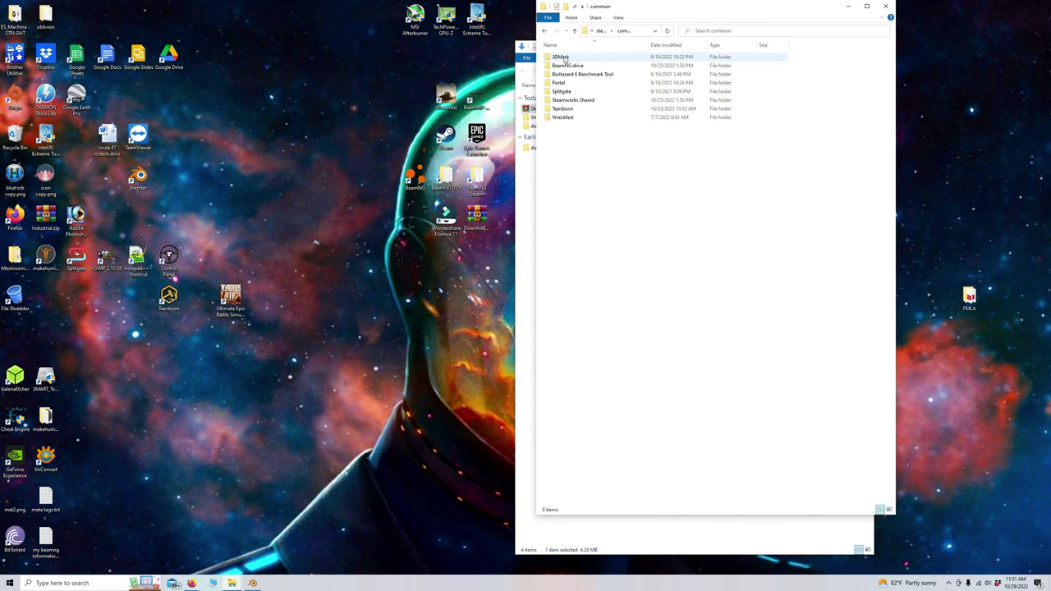
double_click(565, 65)
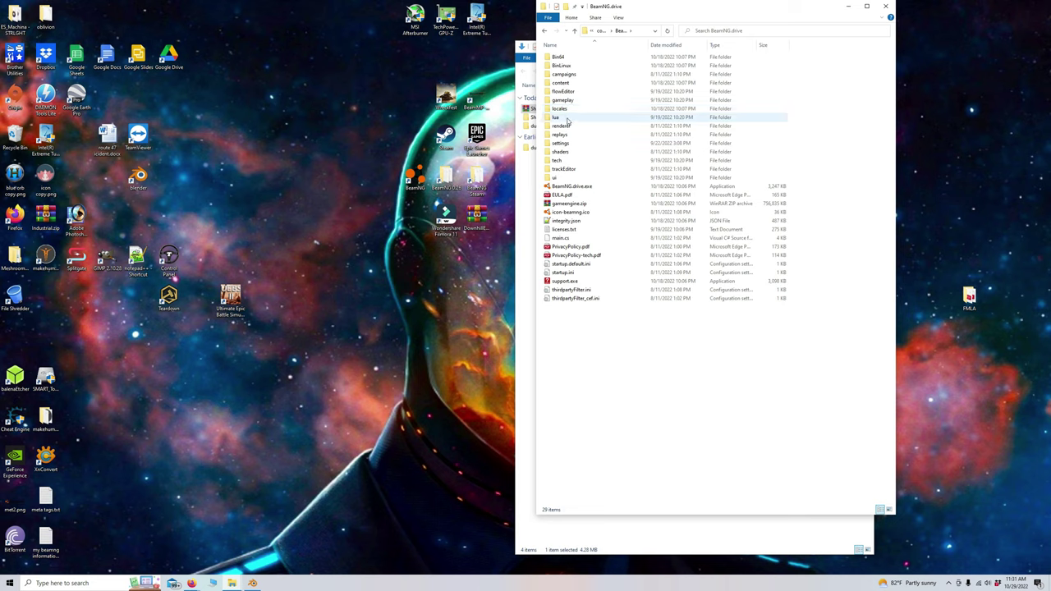
double_click(563, 83)
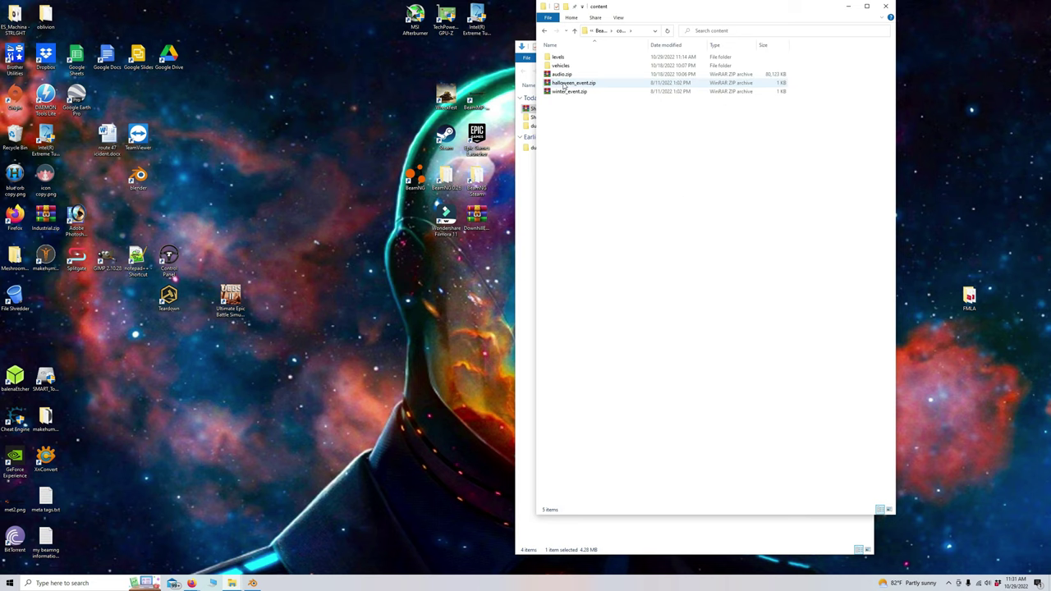
double_click(561, 57)
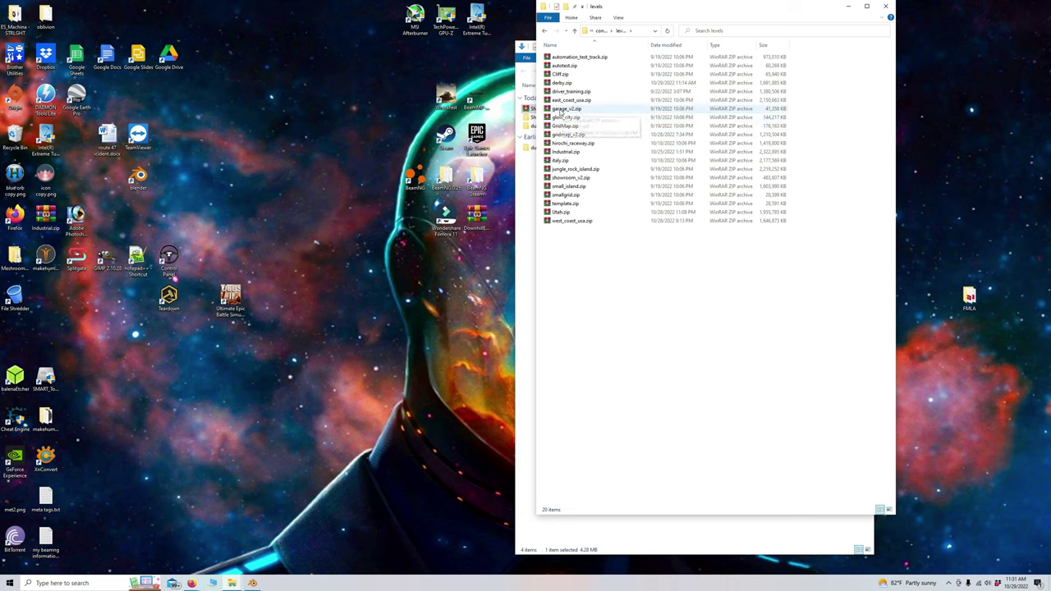
Step: Copy the Shuffling folder from Downloads into levels/garage_v2/art/shapes inside garage_v2.zip, with both windows side by side
double_click(560, 111)
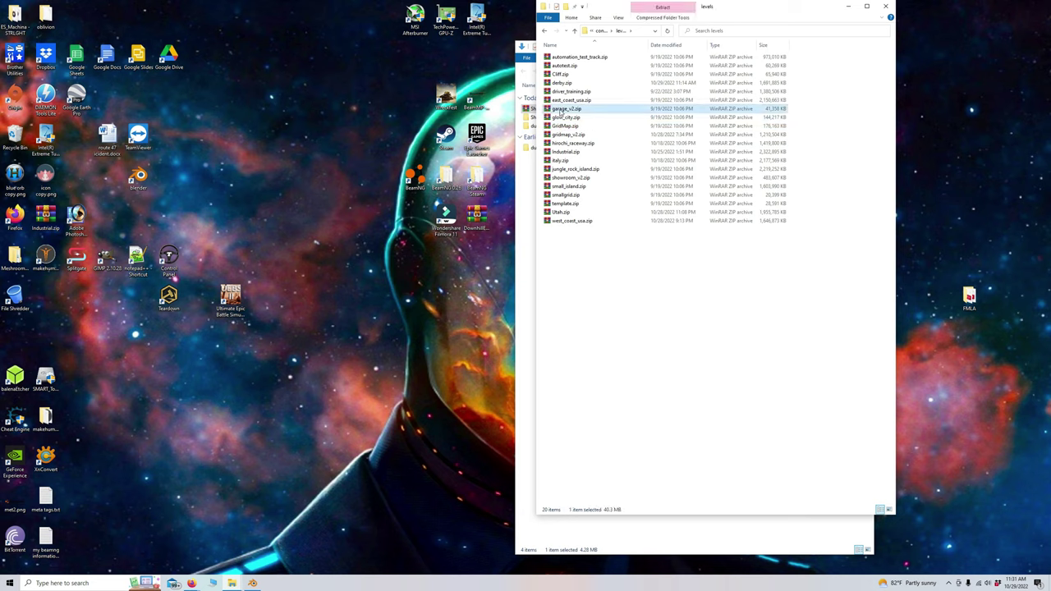
double_click(557, 58)
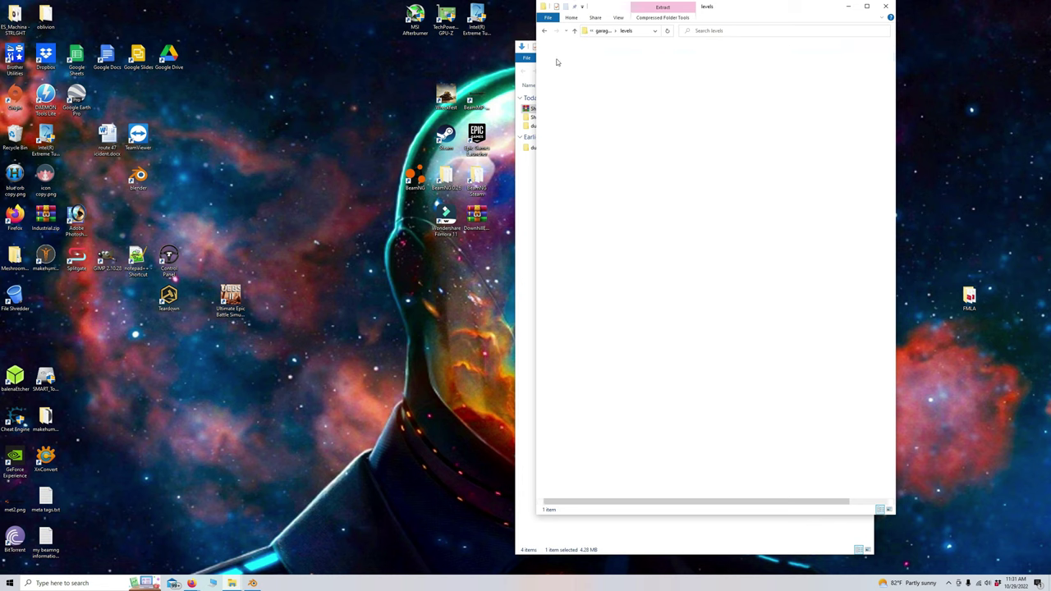
double_click(556, 57)
double_click(556, 58)
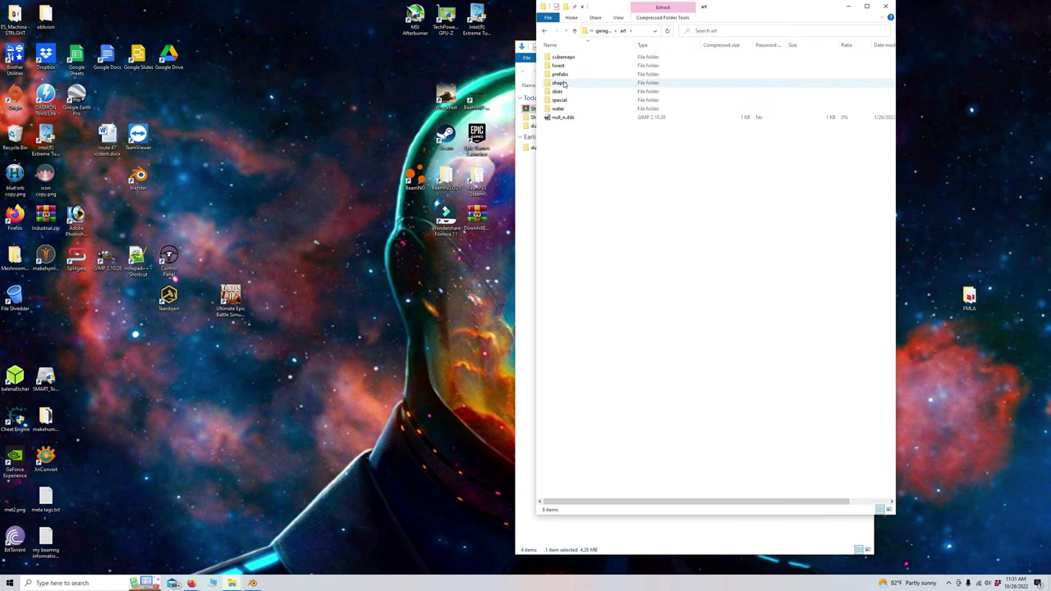
double_click(575, 83)
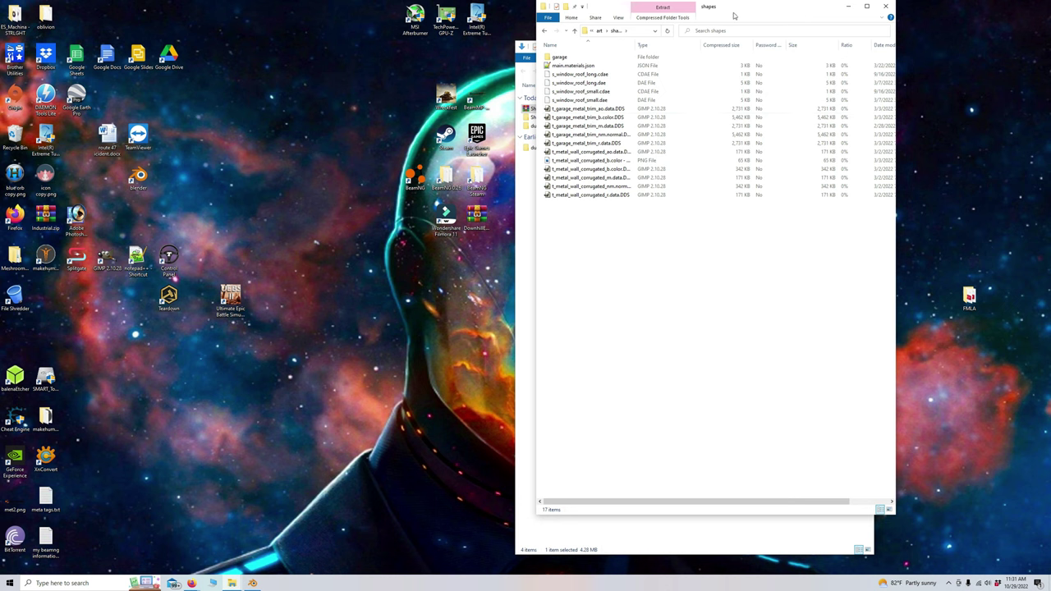
left_click_drag(743, 11, 336, 42)
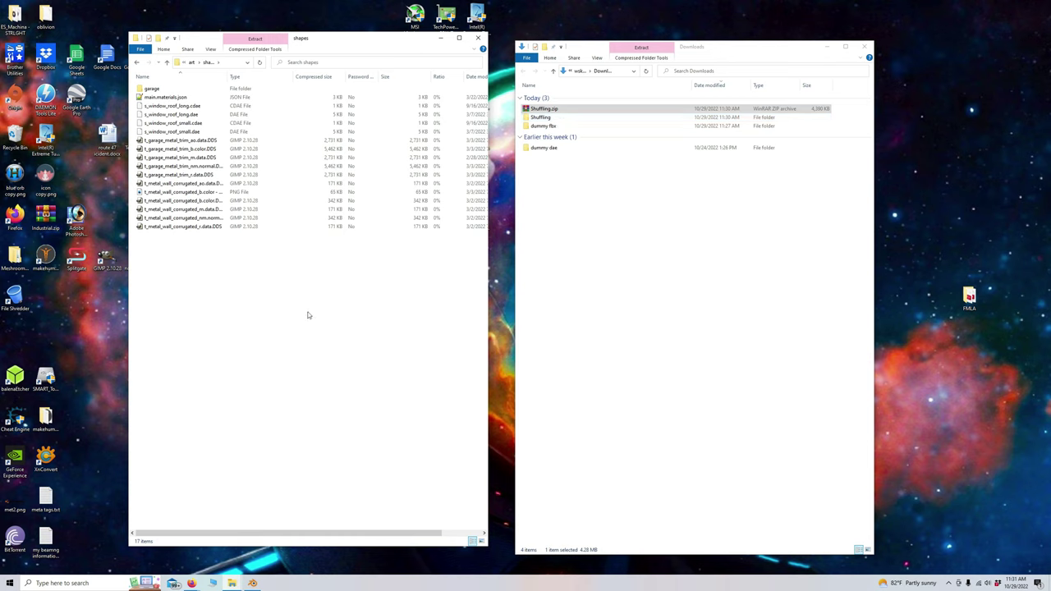
left_click(546, 119)
left_click_drag(548, 120, 251, 372)
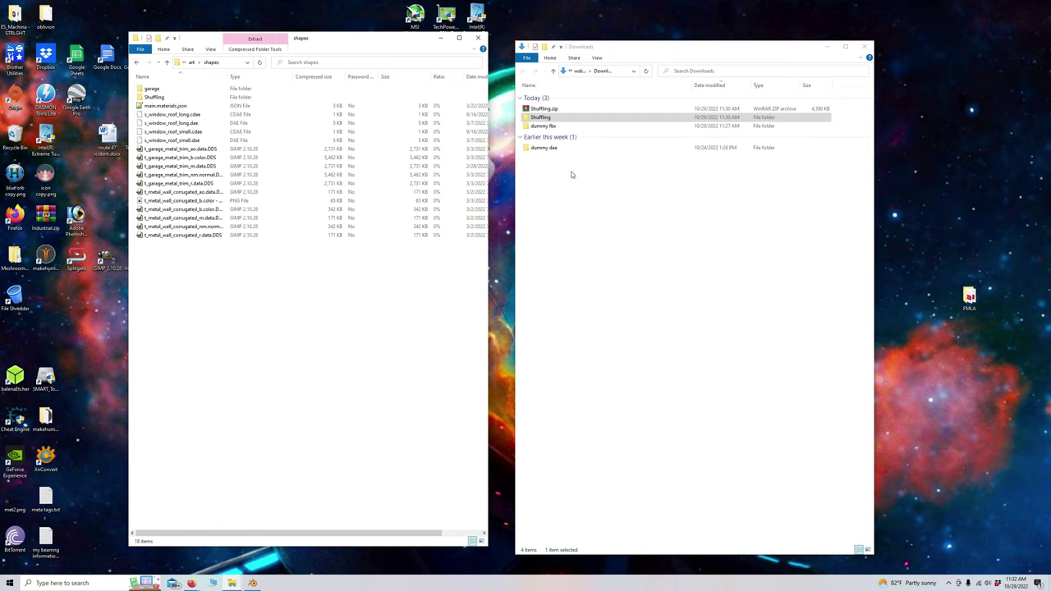
Step: Examine the contents of the dummy dae, Shuffling and textures folders in Downloads and of the Shuffling copy inside the level archive
double_click(544, 147)
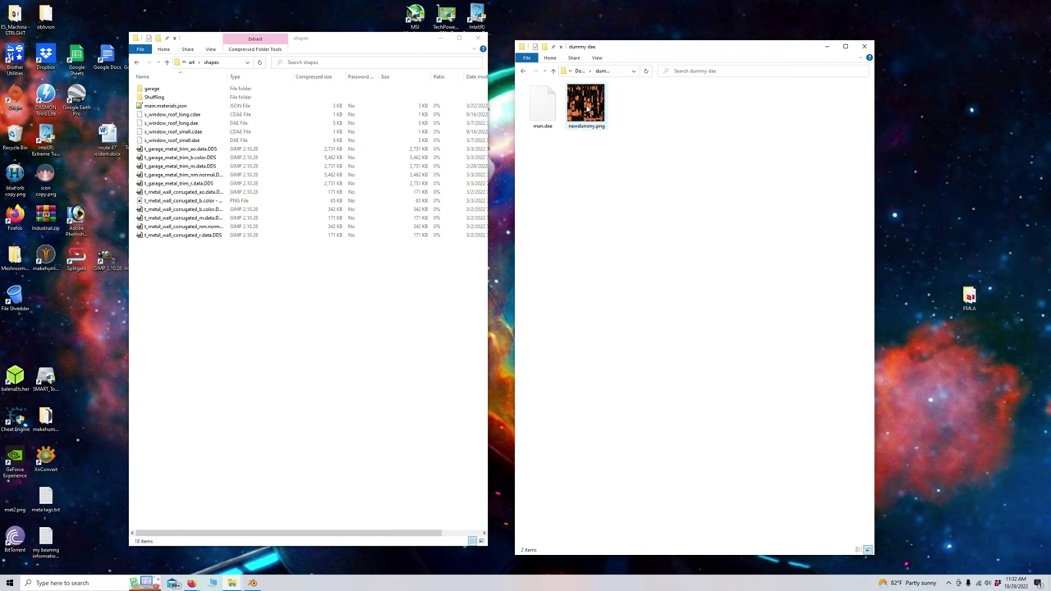
left_click(526, 75)
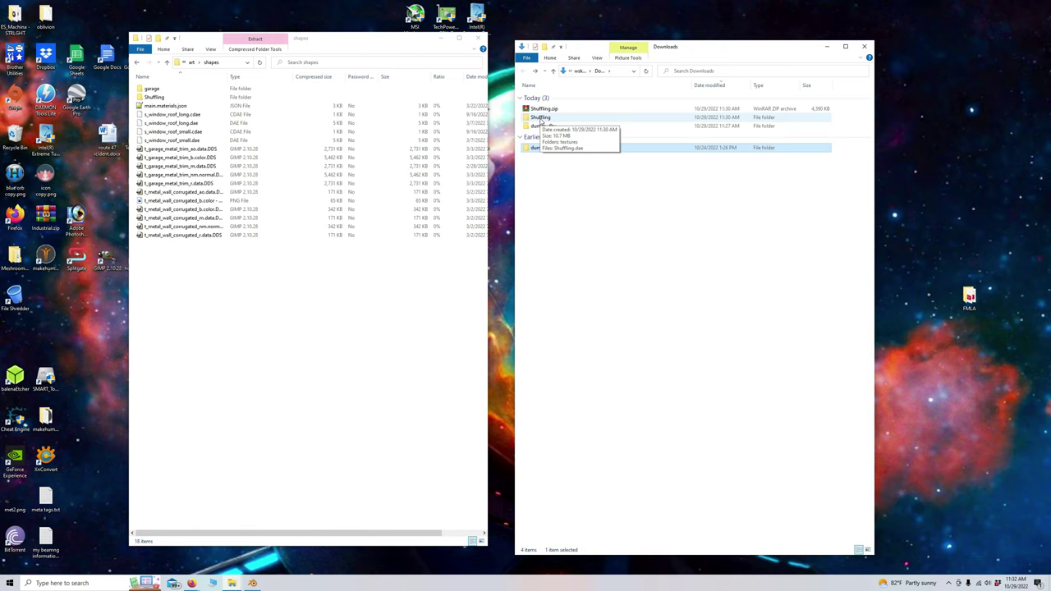
double_click(540, 119)
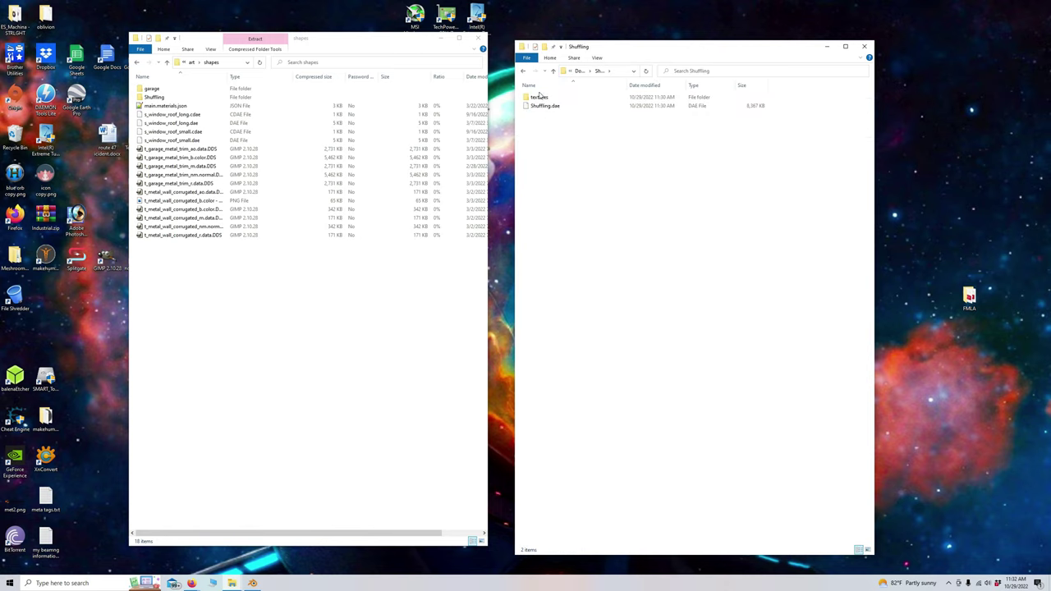
double_click(540, 96)
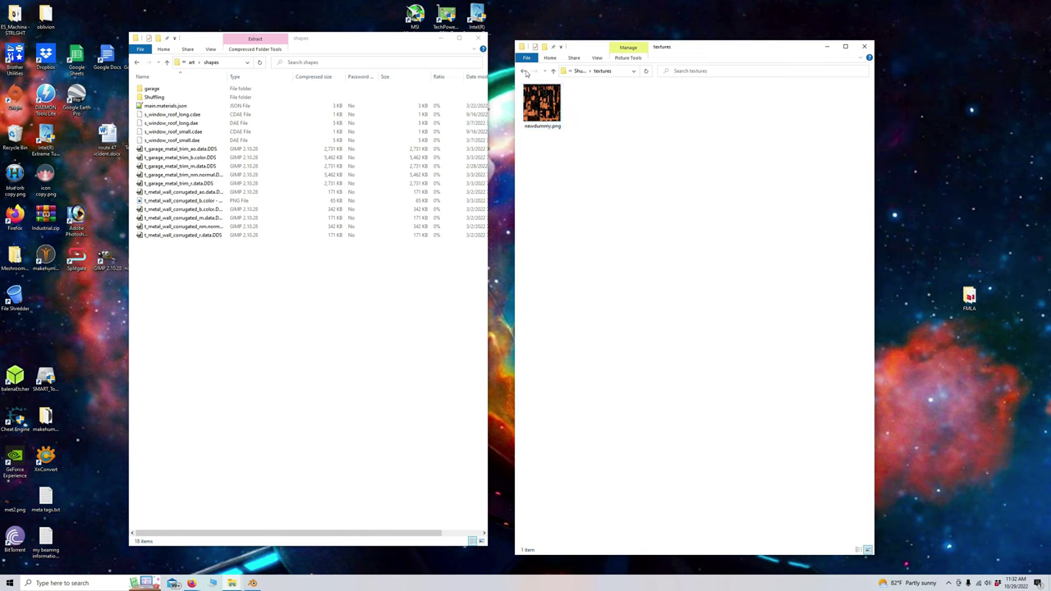
left_click(524, 71)
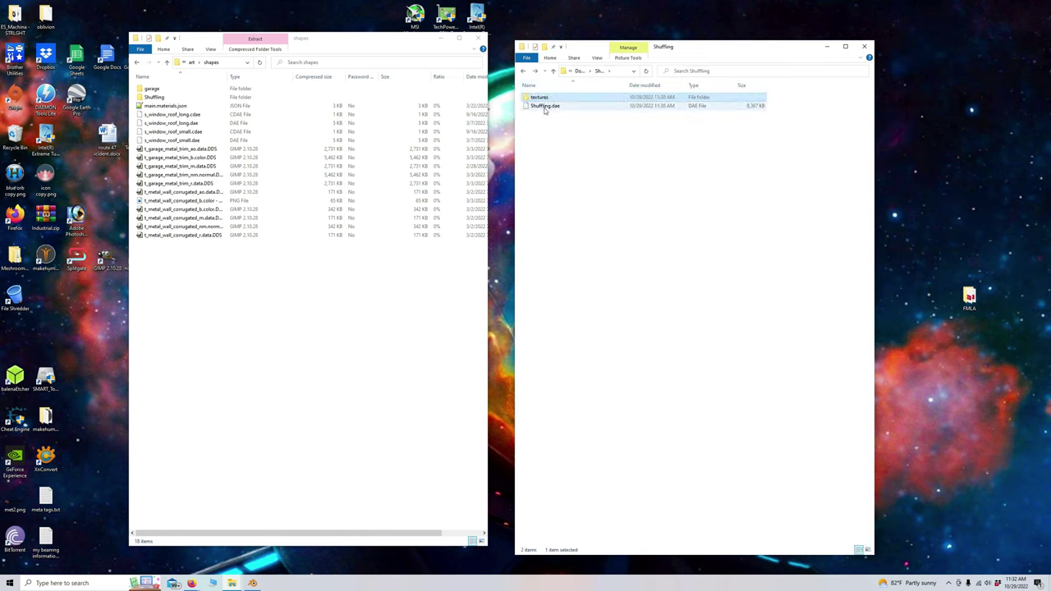
left_click(523, 71)
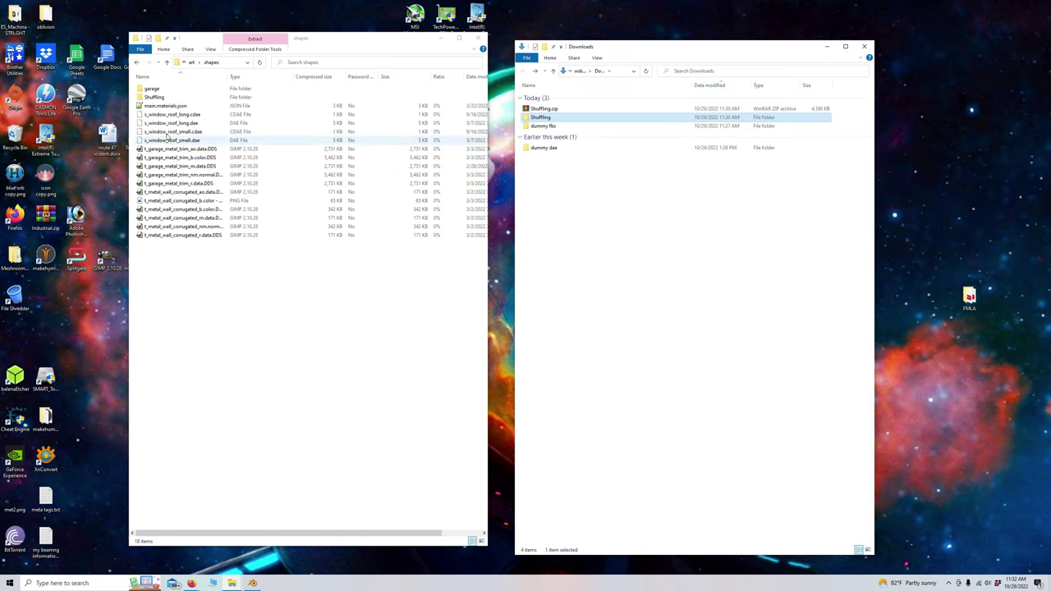
double_click(153, 97)
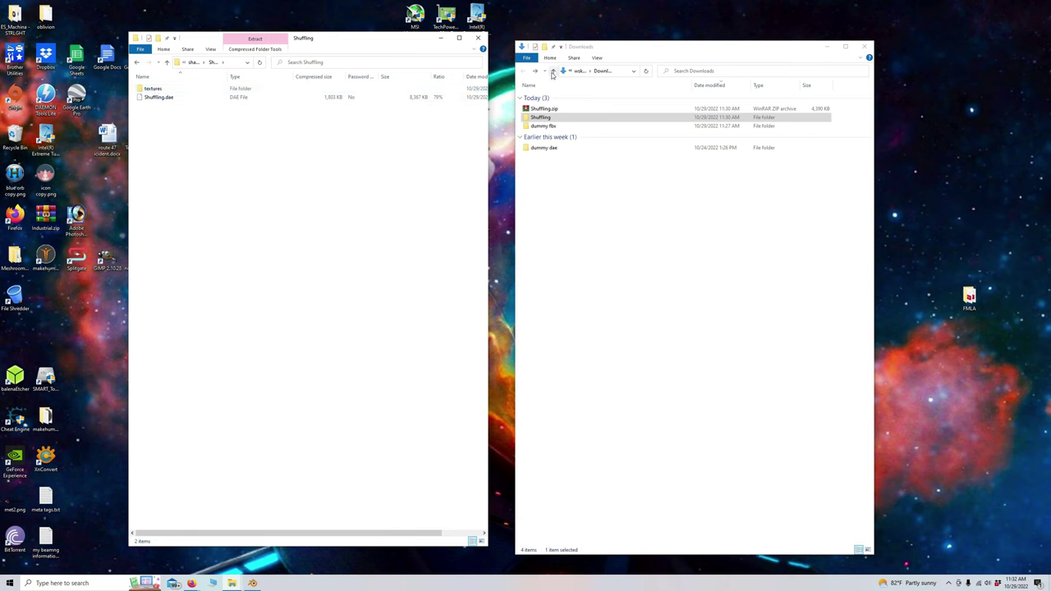
left_click(553, 71)
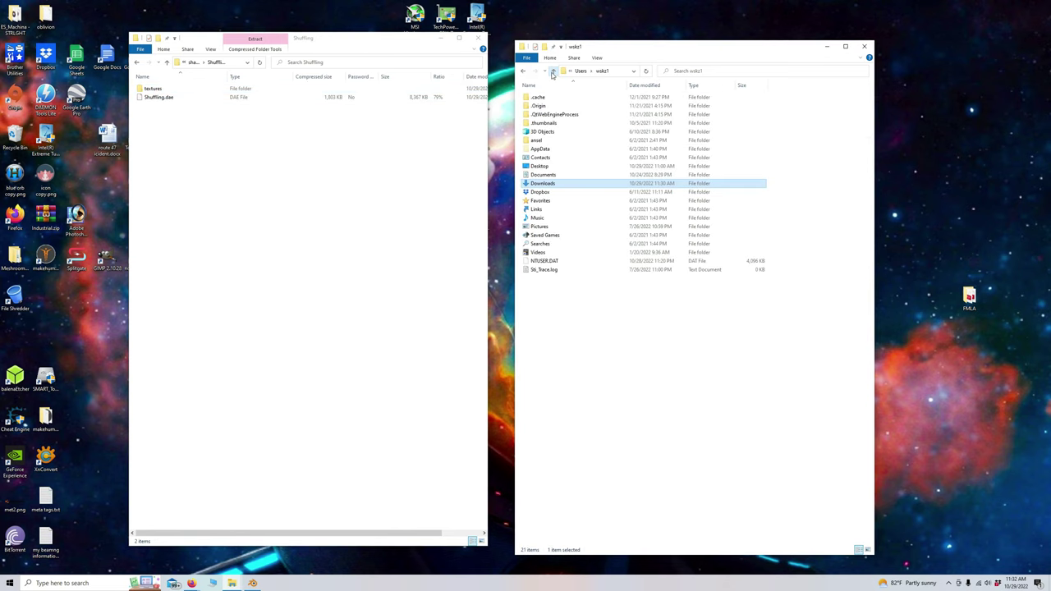
double_click(540, 184)
double_click(544, 150)
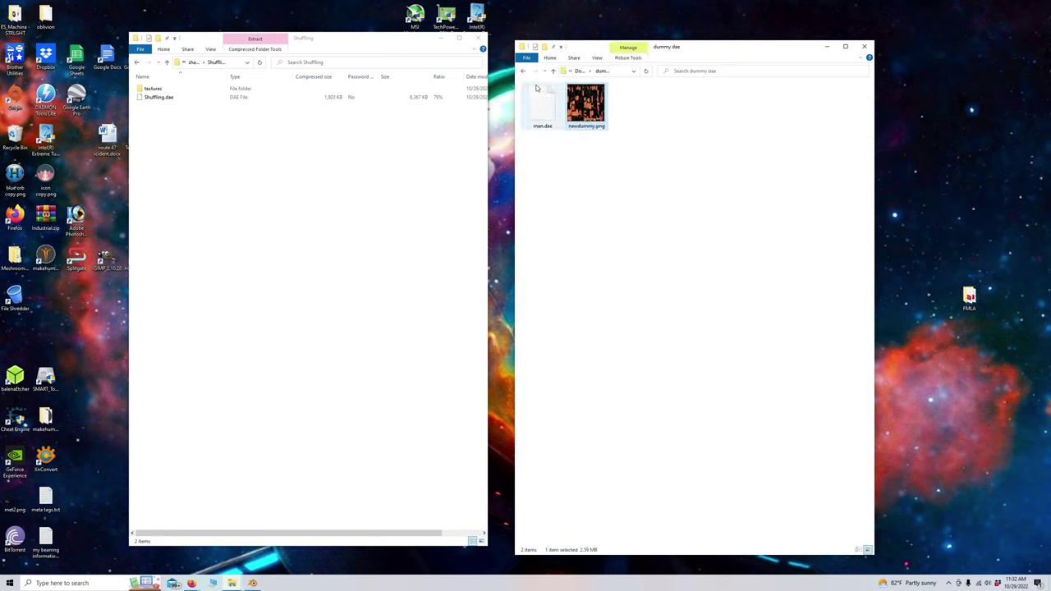
left_click(524, 71)
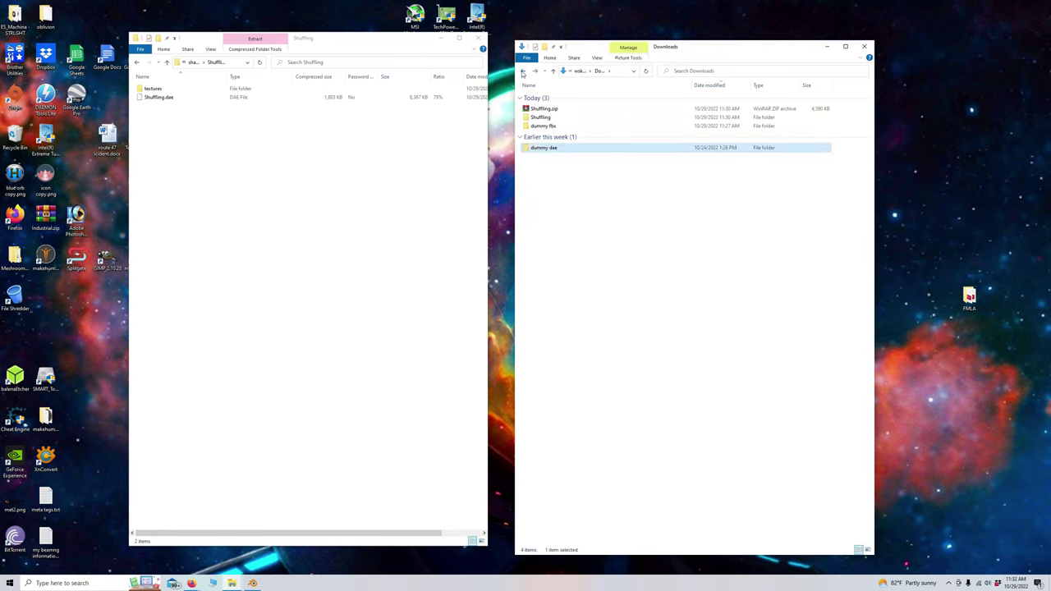
double_click(541, 117)
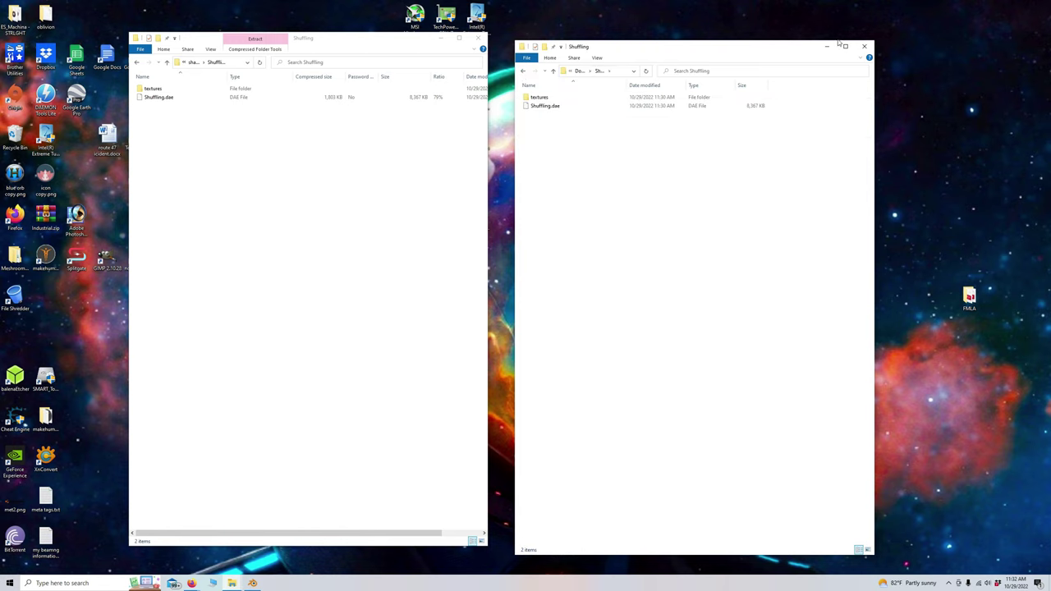
Step: Close the Downloads and level archive windows, and launch the game through the BeamNG.drive Launcher
left_click(866, 46)
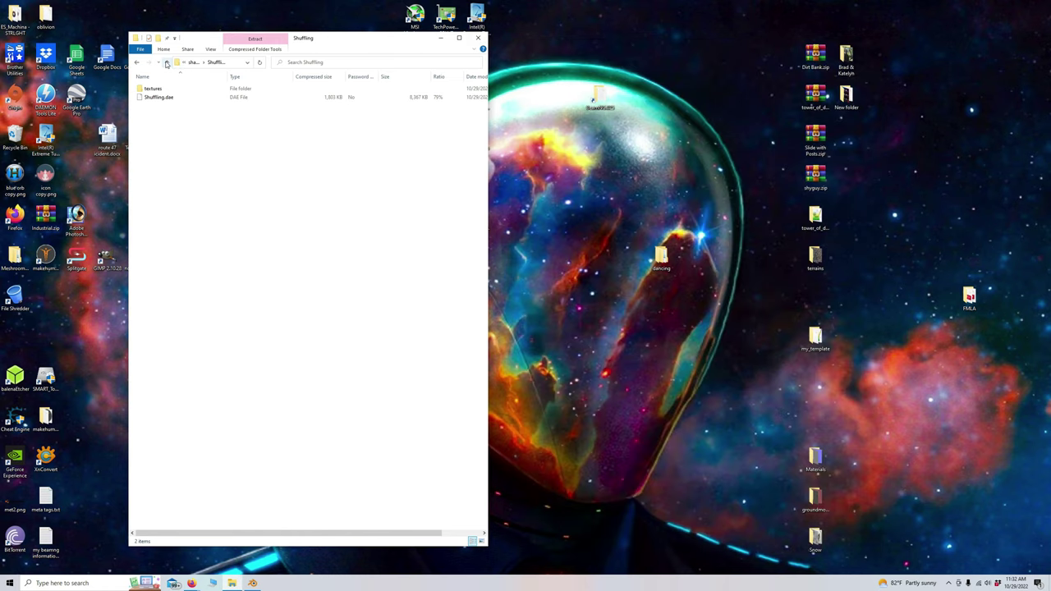
left_click(167, 63)
left_click(167, 63)
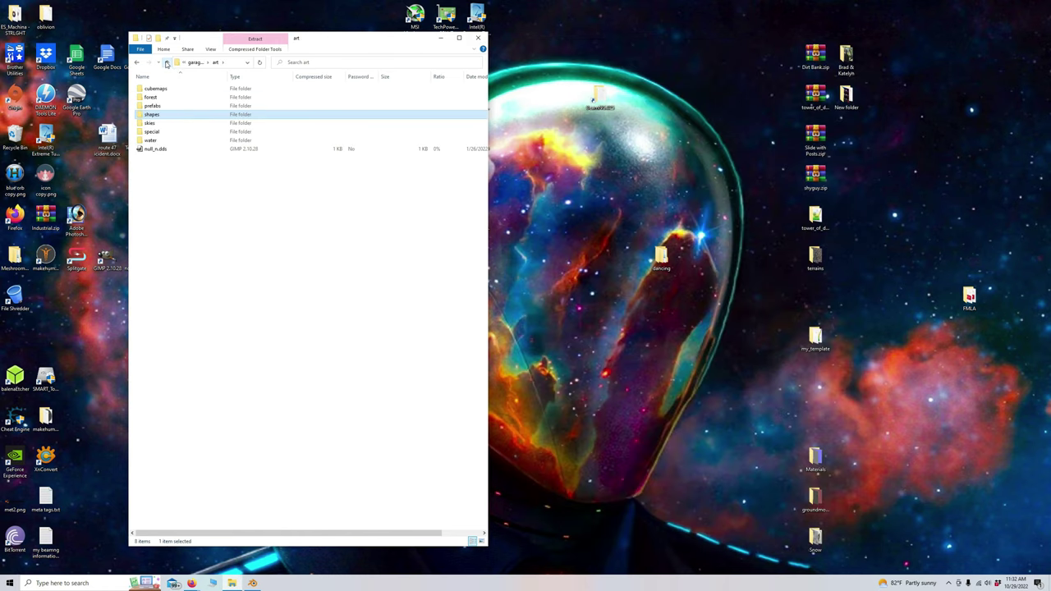
left_click(478, 39)
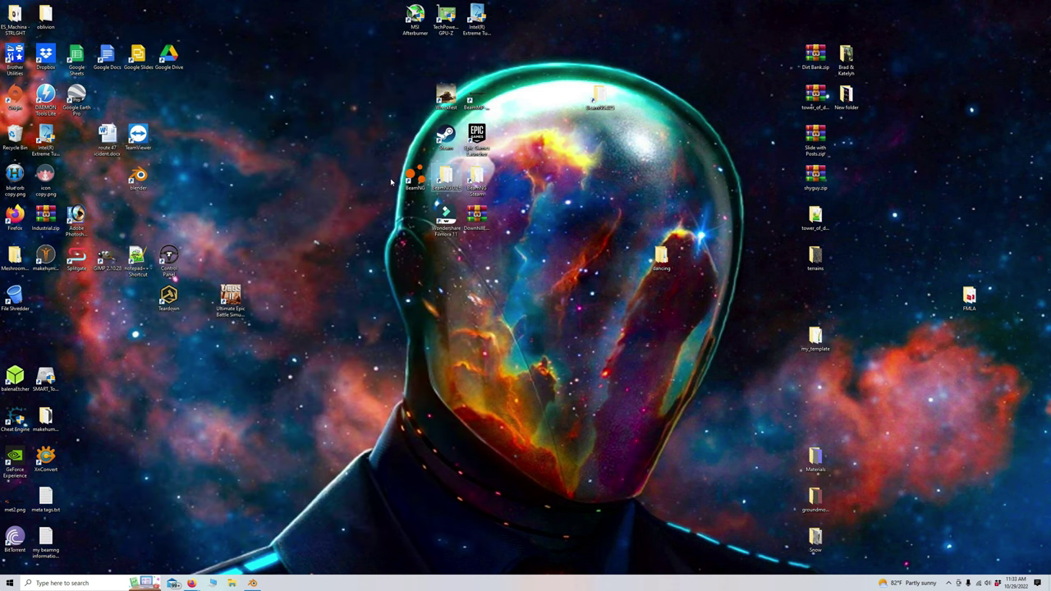
double_click(415, 175)
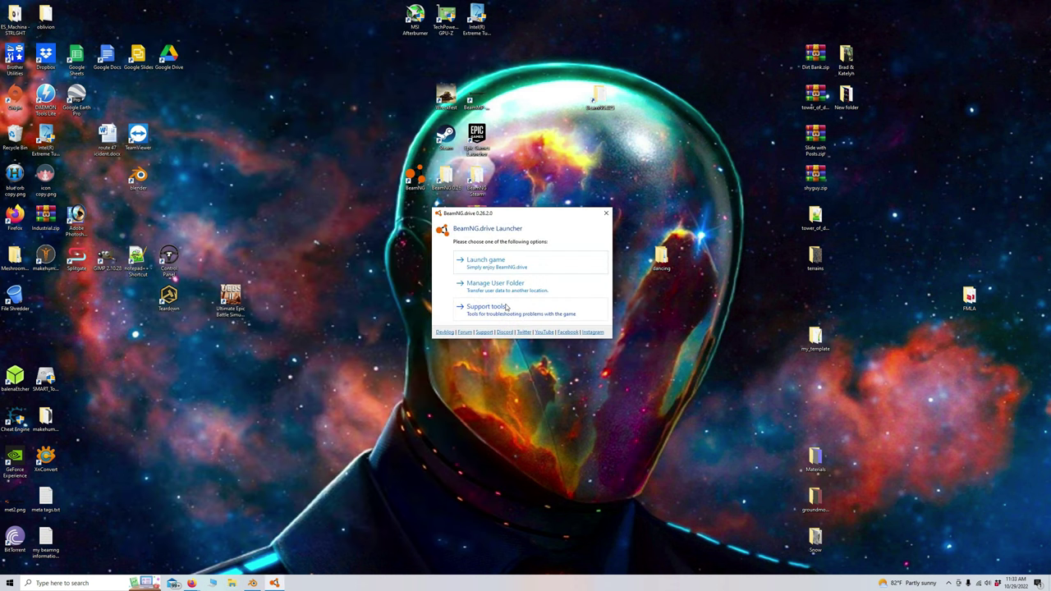
left_click(491, 268)
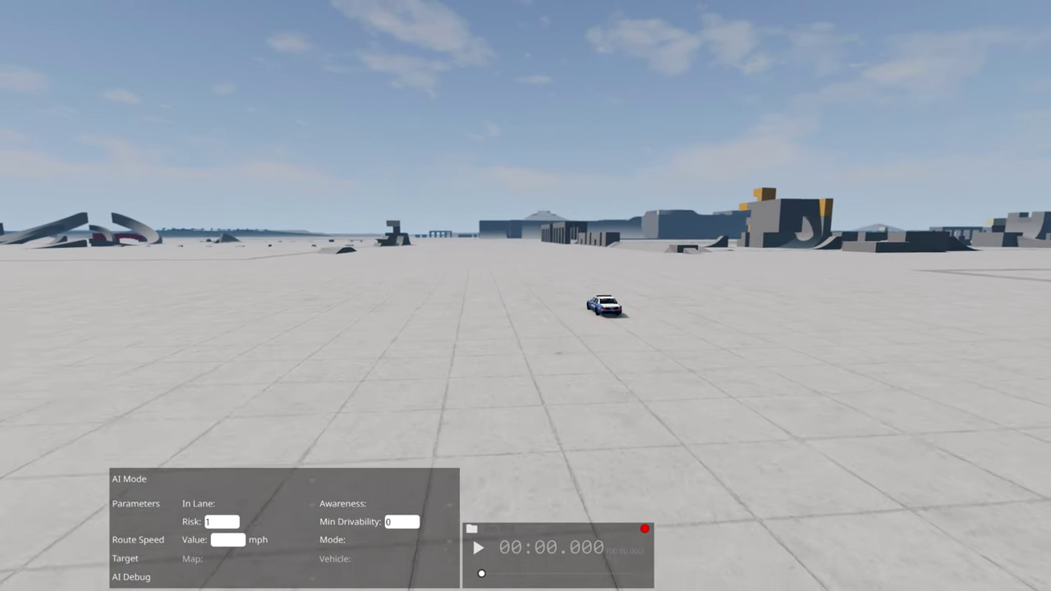
Step: Open the World Editor and show the gridmap_v2/art/shapes/Shuffling folder in the Asset Browser
key("F11")
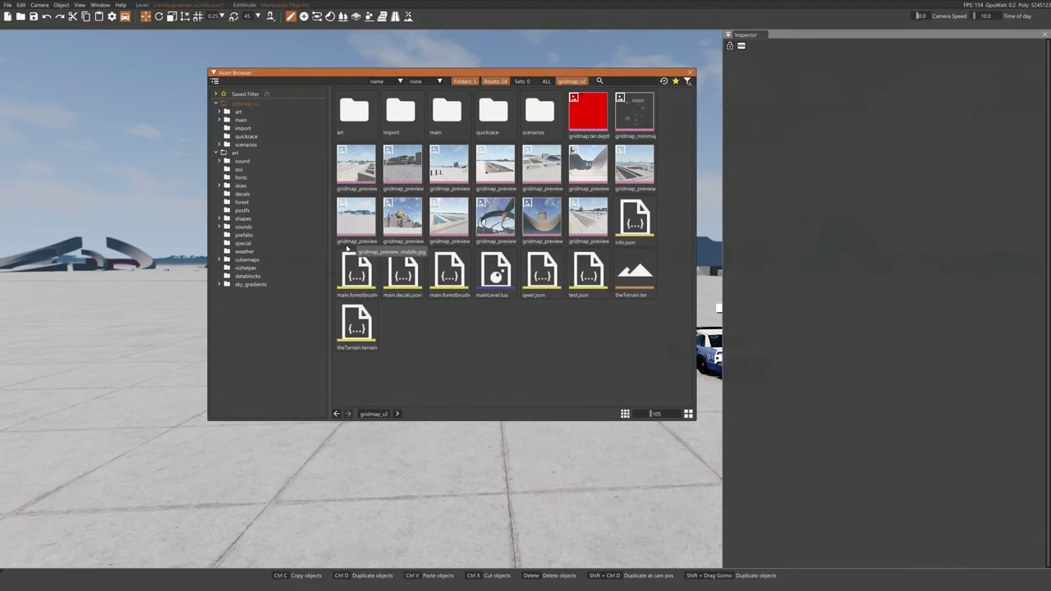
left_click(223, 111)
left_click(223, 119)
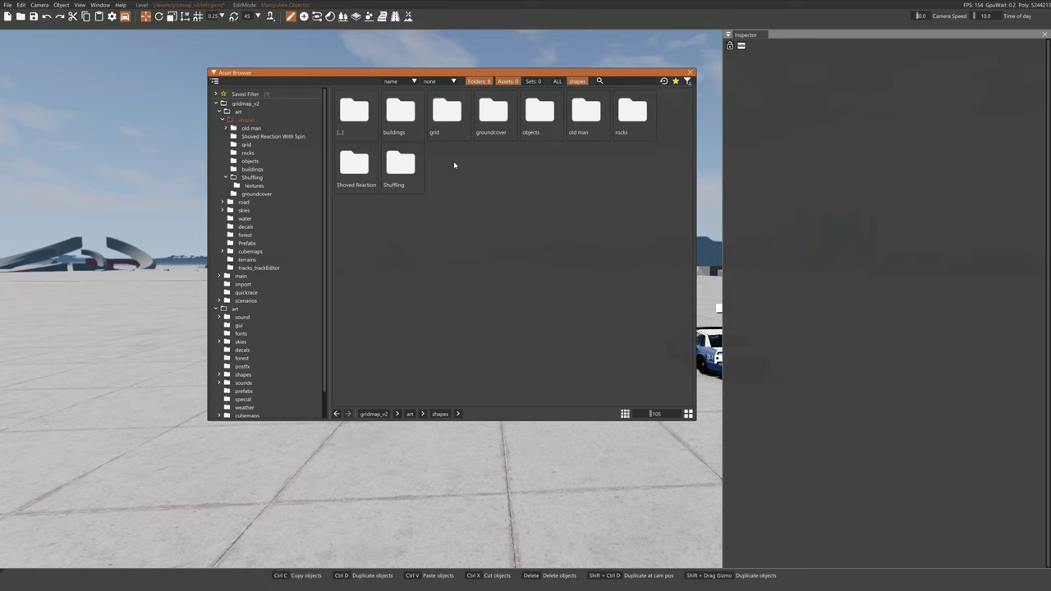
double_click(410, 168)
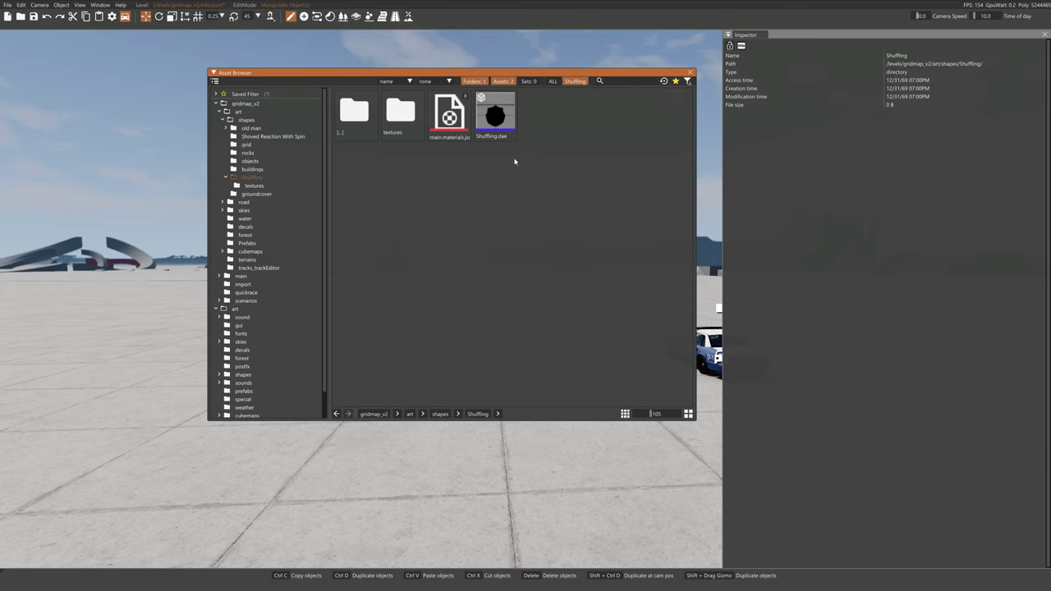
Step: Place Shuffling.dae on the ground at about X -138, Y -203, Z 100 and collapse the Asset Browser
left_click_drag(495, 115, 188, 480)
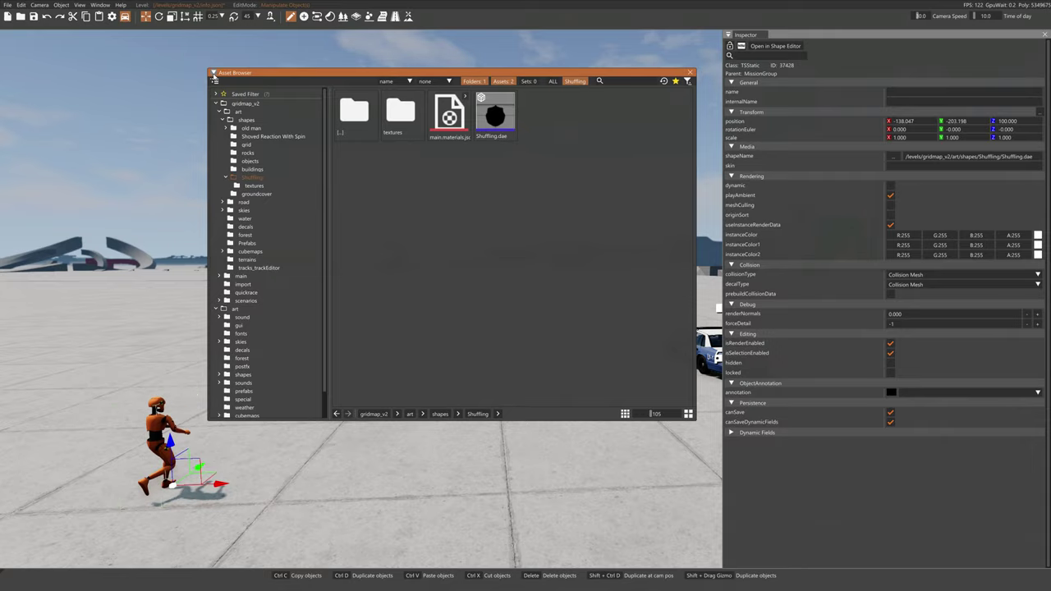
left_click(213, 73)
key("f")
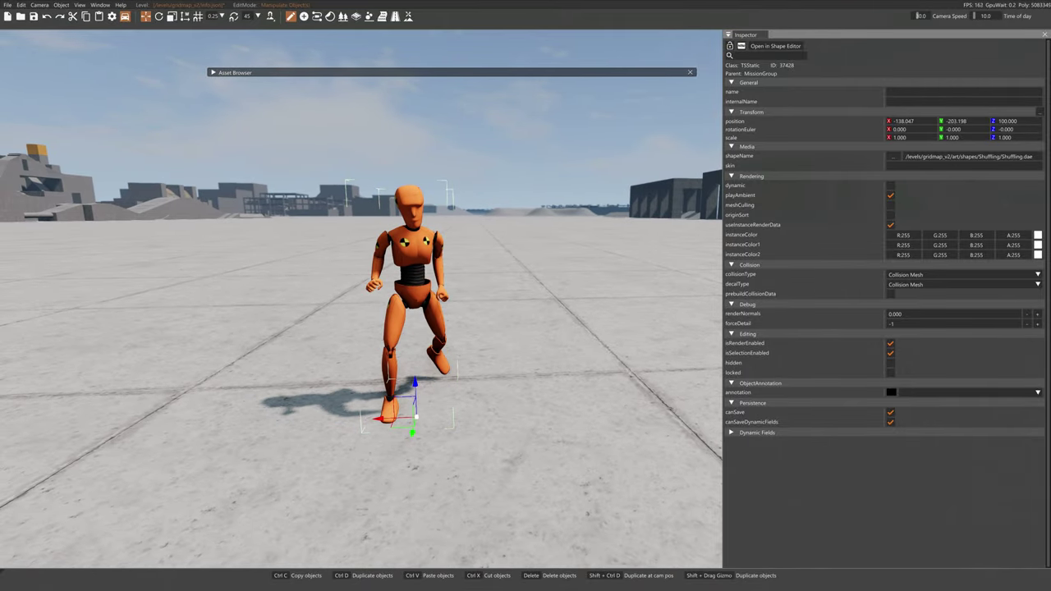
Step: Leave the World Editor and open the vehicle selection screen from the in-game radial menu
scroll(455, 301, "up", 5)
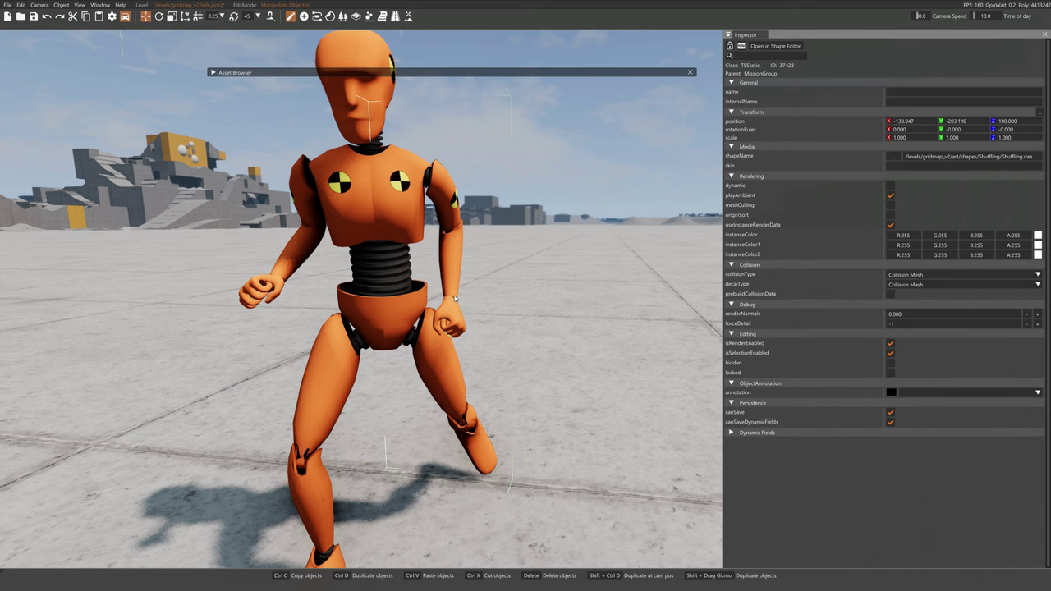
scroll(455, 298, "down", 8)
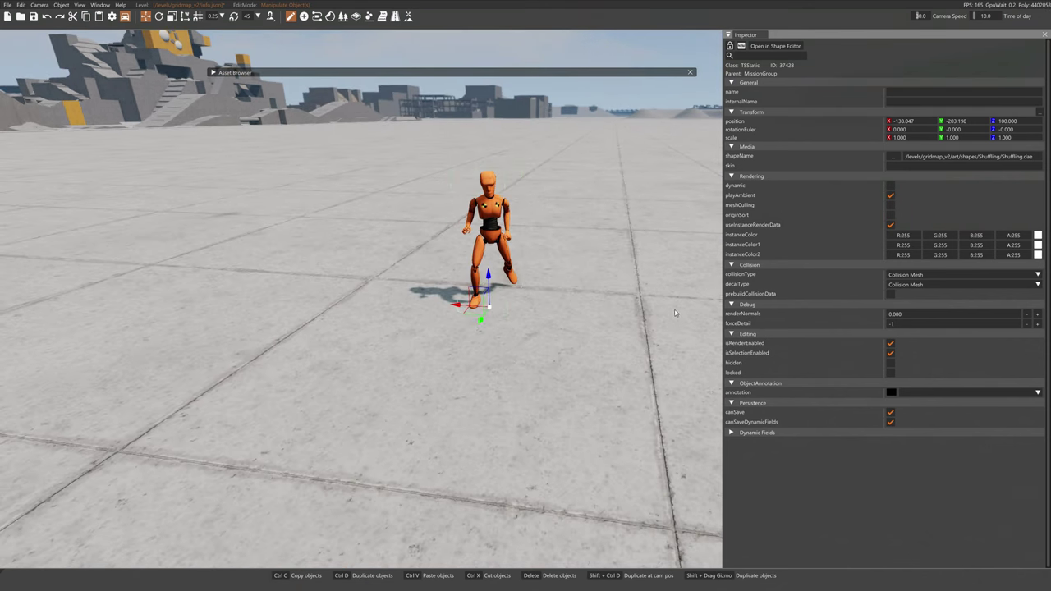
key("F11")
key("Escape")
left_click(496, 238)
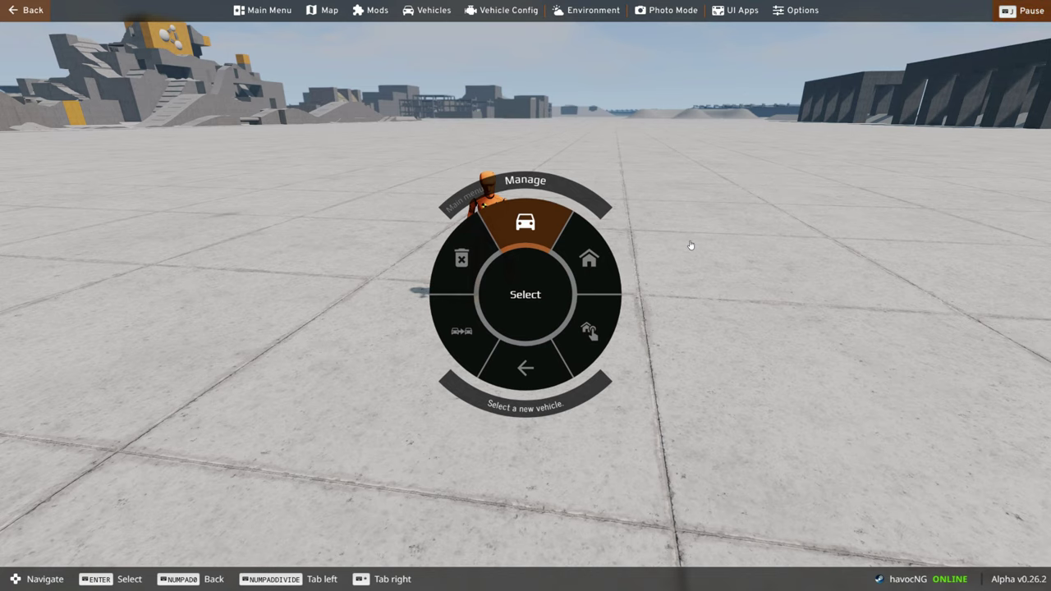
key("Return")
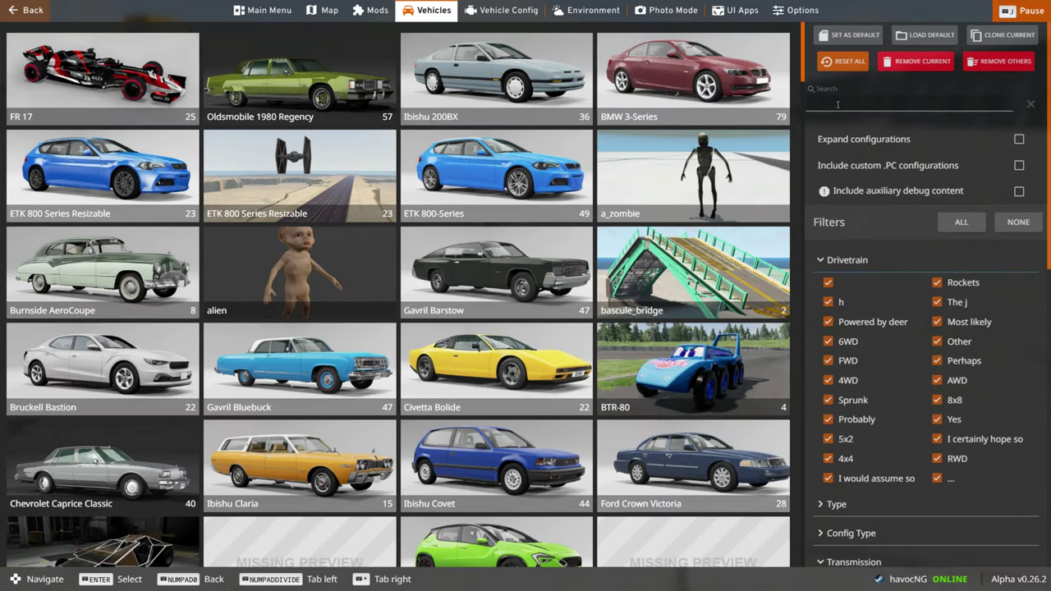
Step: Search the vehicles for "dum" and spawn the Dummy as a new vehicle, keeping the current one
type("dum")
key("Down")
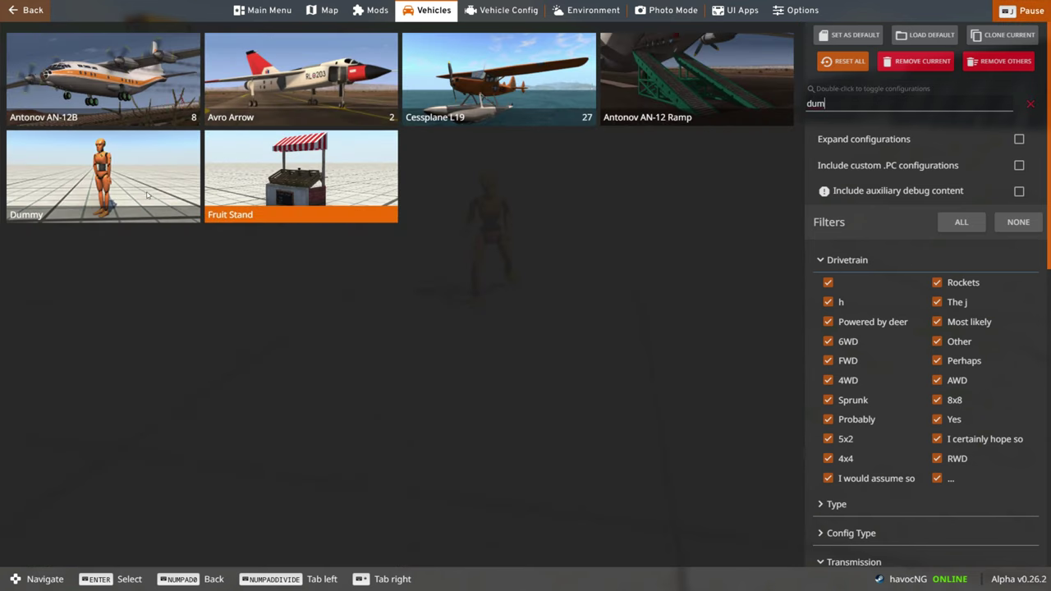
key("Left")
key("Return")
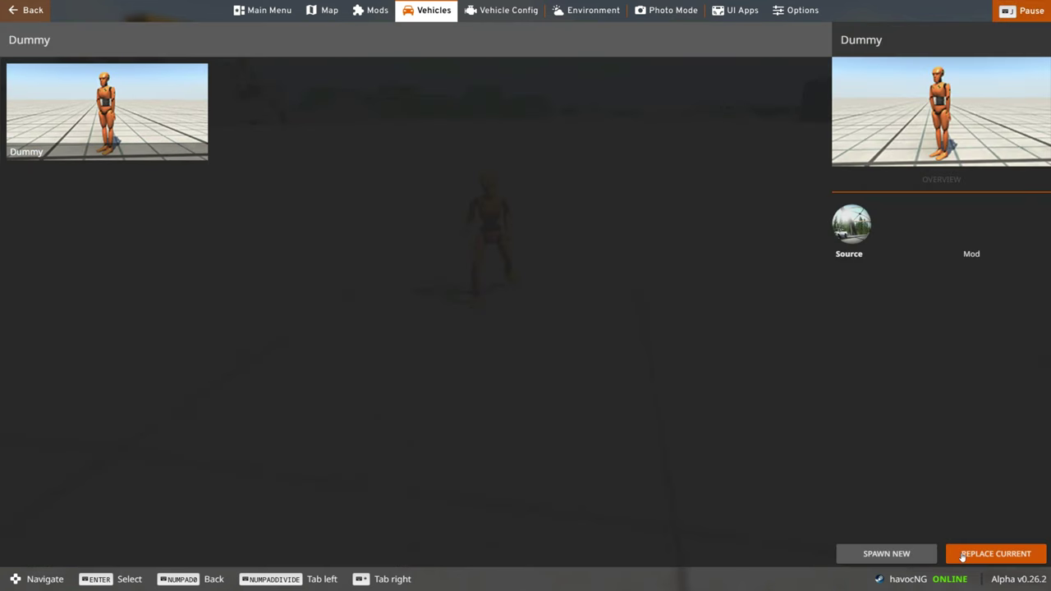
left_click(906, 554)
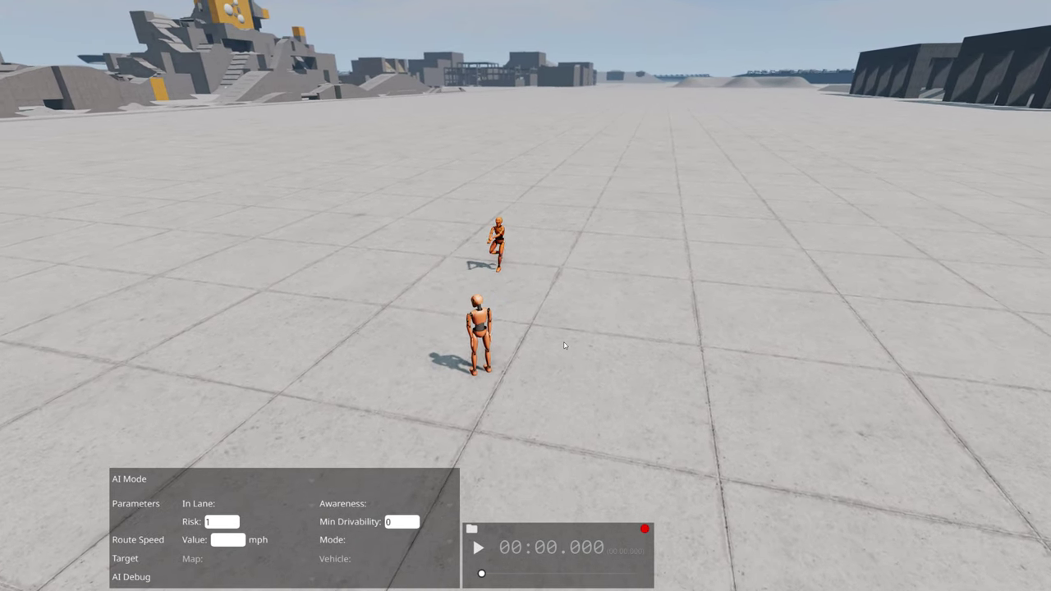
Step: Reopen the World Editor and rotate the spawned Dummy vehicle around its vertical axis to about -173°
key("F11")
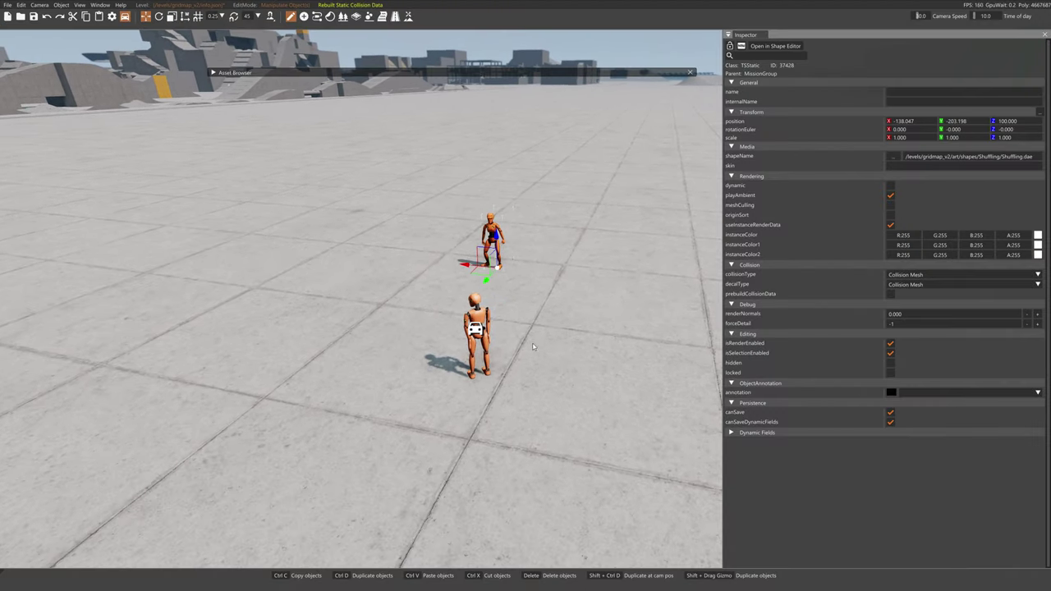
left_click(473, 330)
key("2")
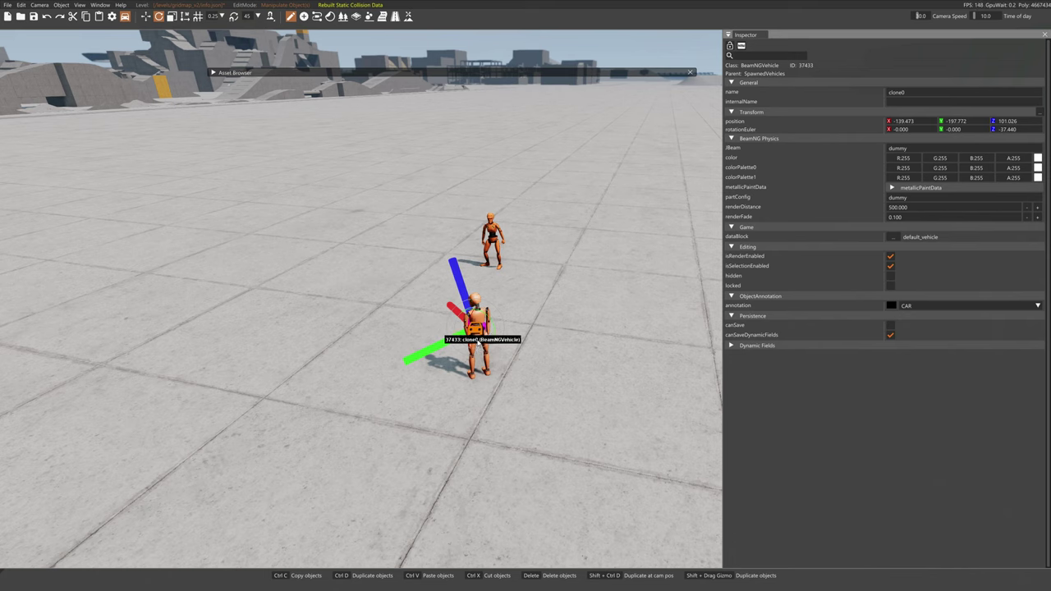
left_click_drag(477, 343, 539, 340)
Step: Move the rotated Dummy vehicle across the ground to stand beside the animated Shuffling model, and leave the World Editor
key("1")
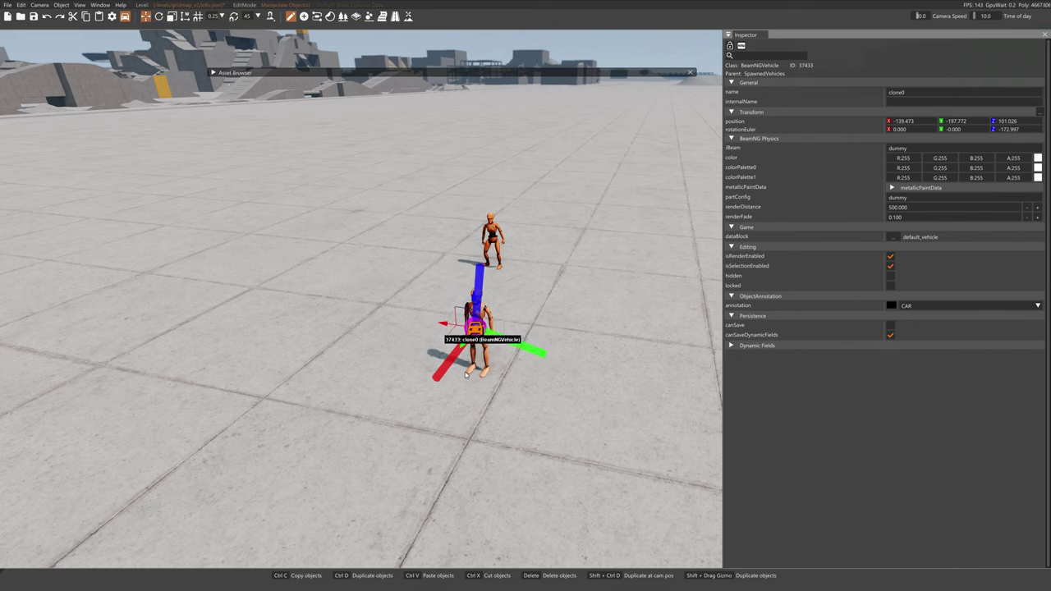
left_click_drag(462, 345, 496, 237)
key("F11")
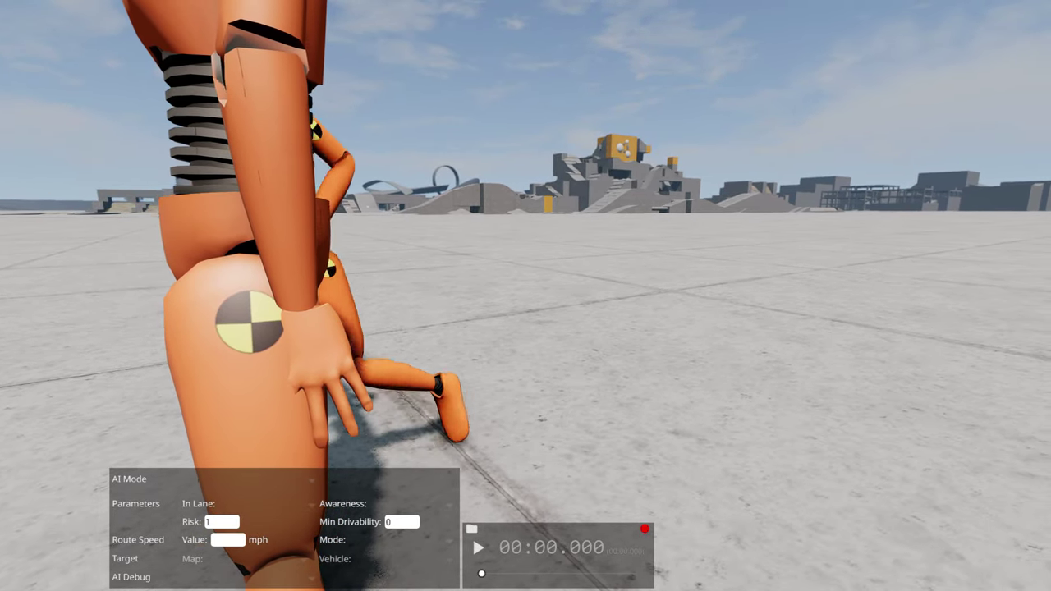
Step: Compare the animated model with the standing Dummy from farther away, and open the game's main menu screen
scroll(525, 296, "down", 5)
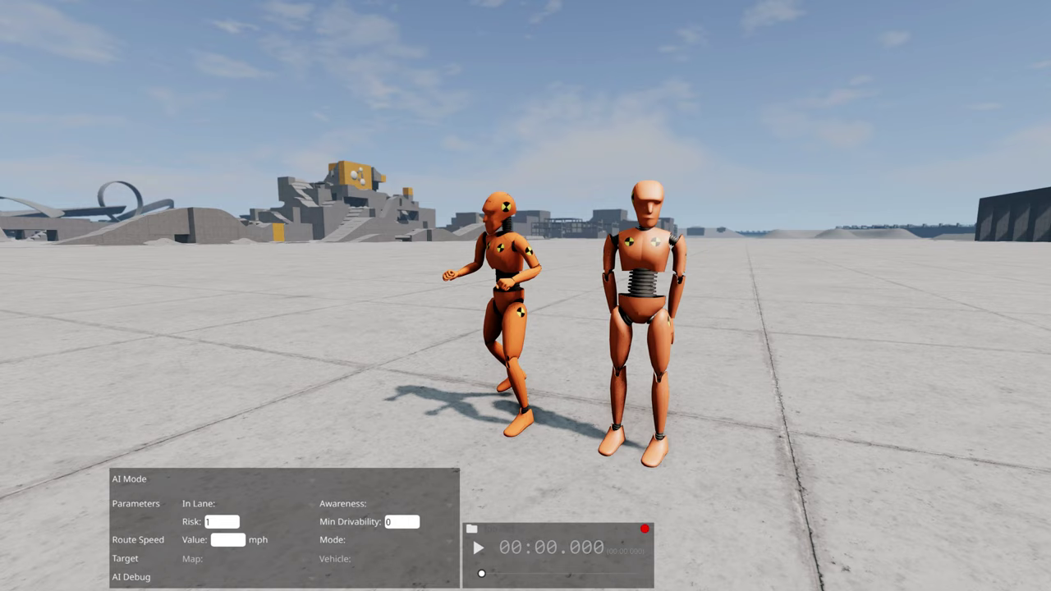
scroll(525, 296, "down", 3)
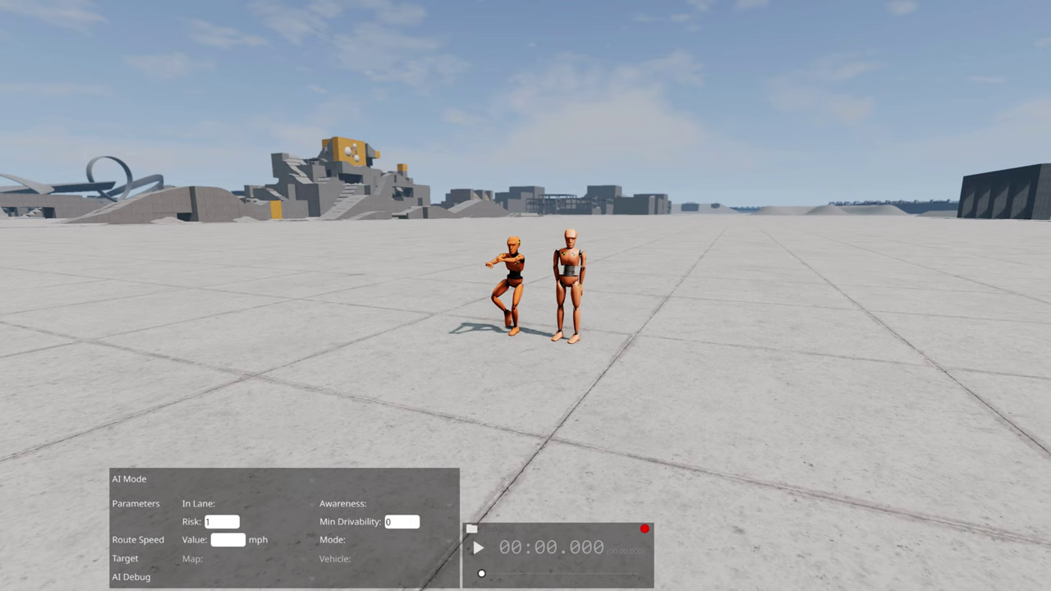
key("Escape")
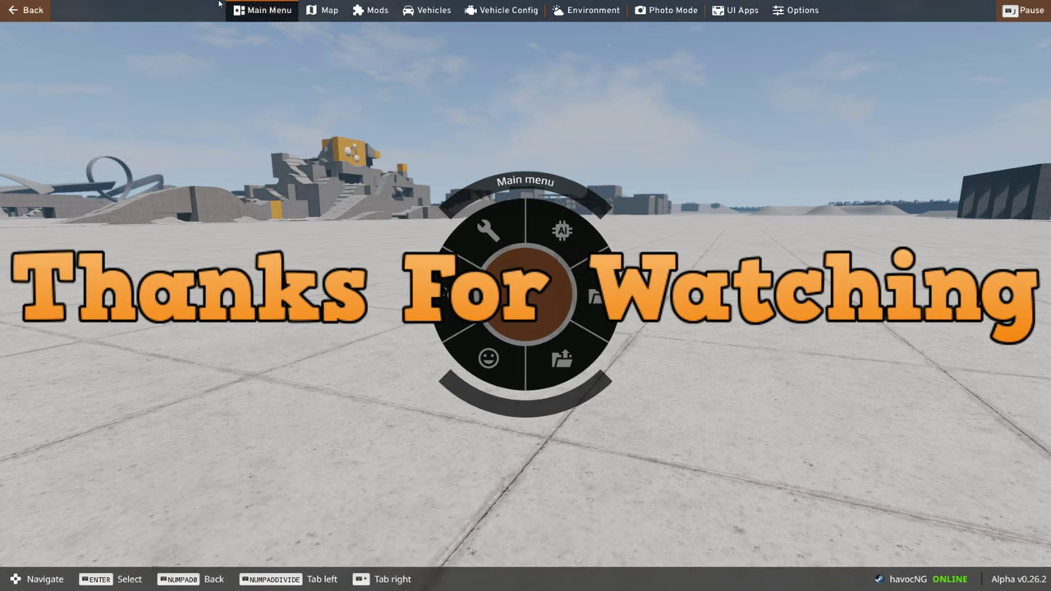
key("Return")
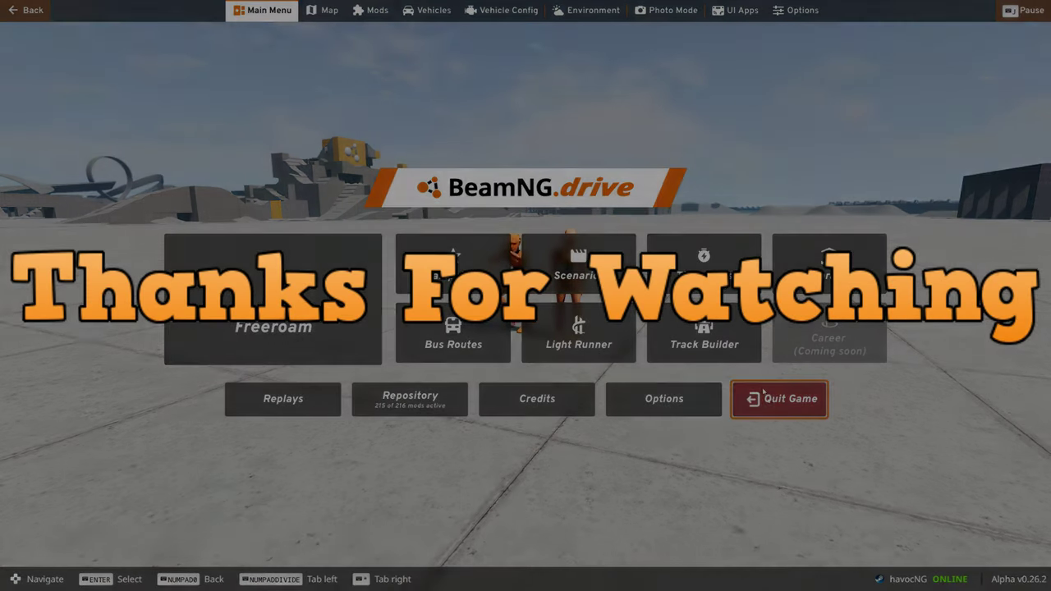